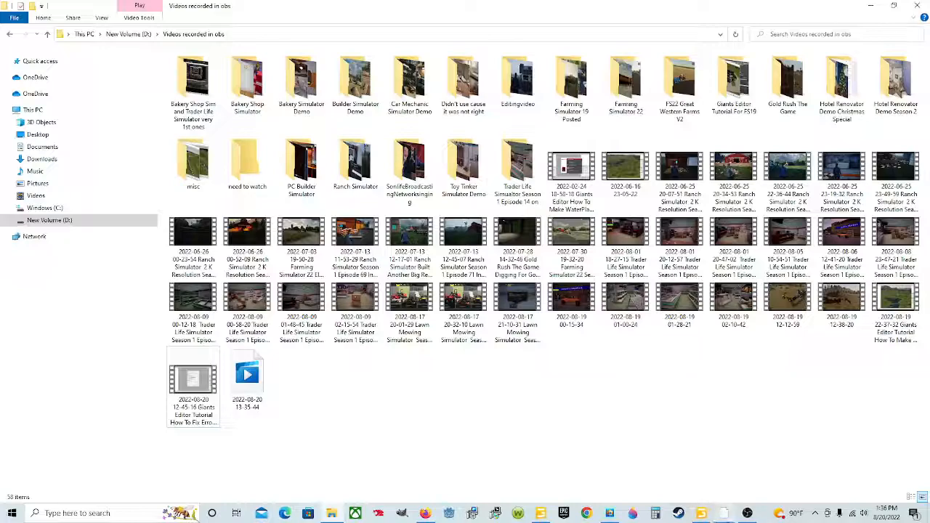
{"action": "mouse_move", "coordinate": [702, 514]}
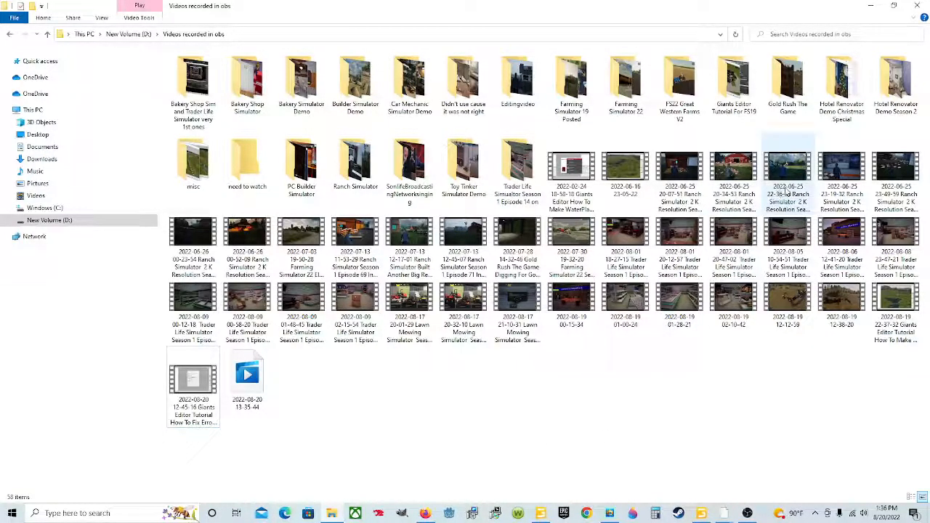
{"action": "mouse_move", "coordinate": [787, 191]}
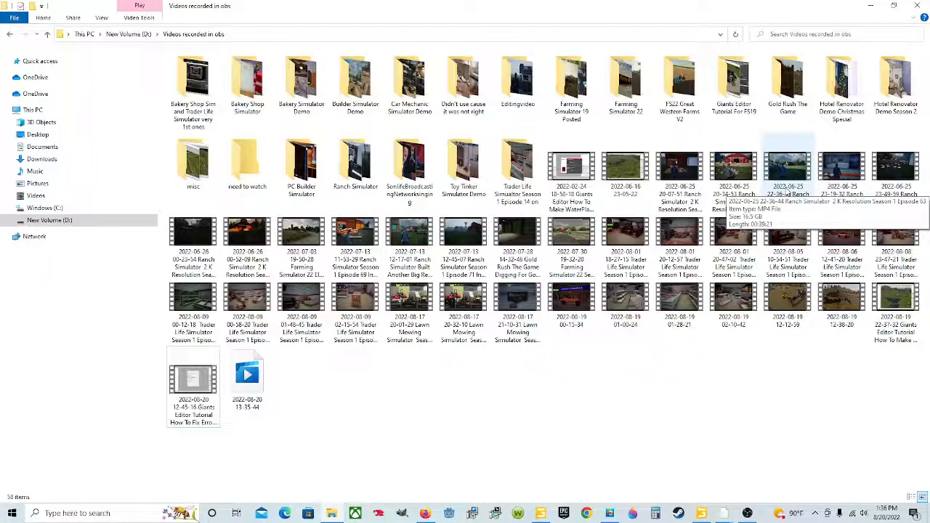
{"action": "double_click", "coordinate": [786, 191]}
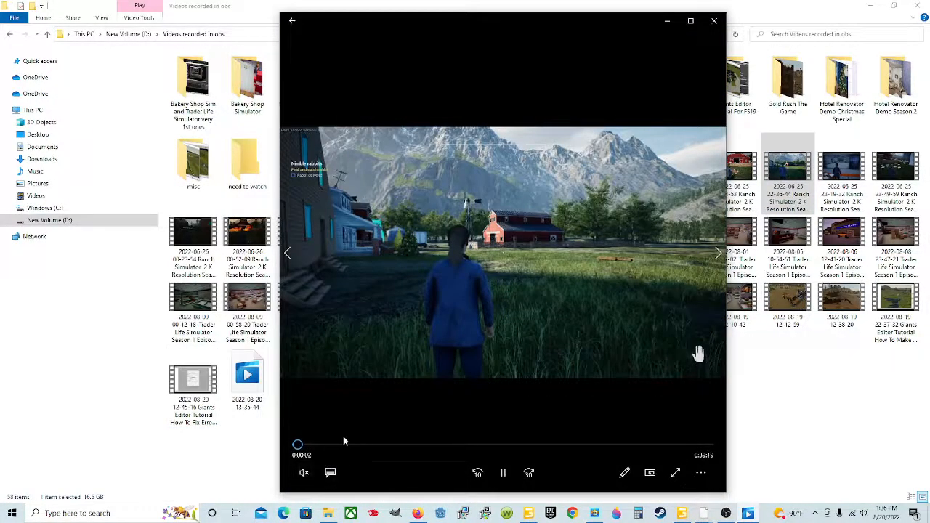
{"action": "left_click", "coordinate": [319, 445]}
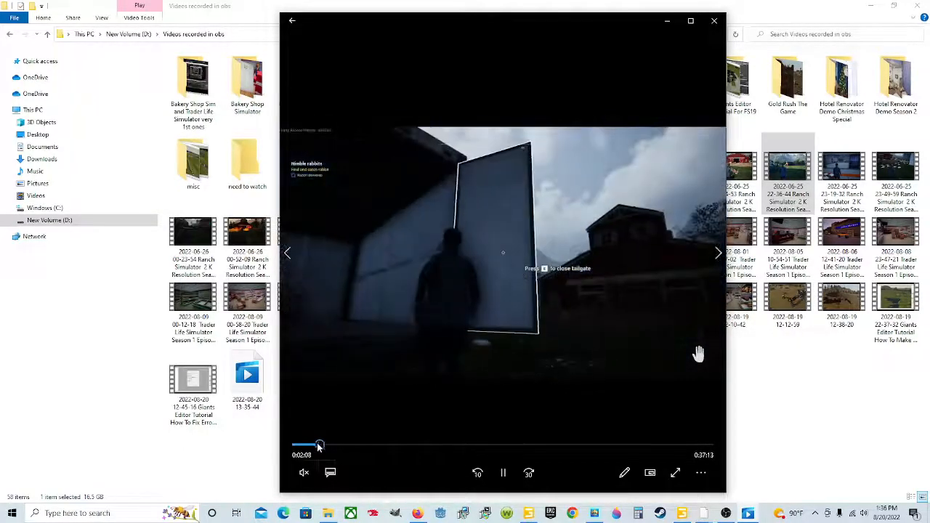
{"action": "left_click", "coordinate": [311, 445]}
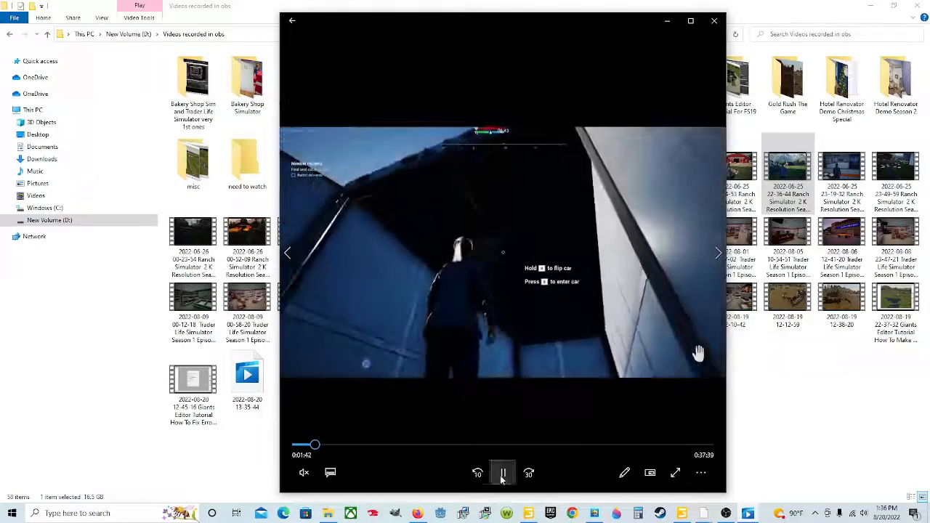
{"action": "left_click", "coordinate": [300, 445]}
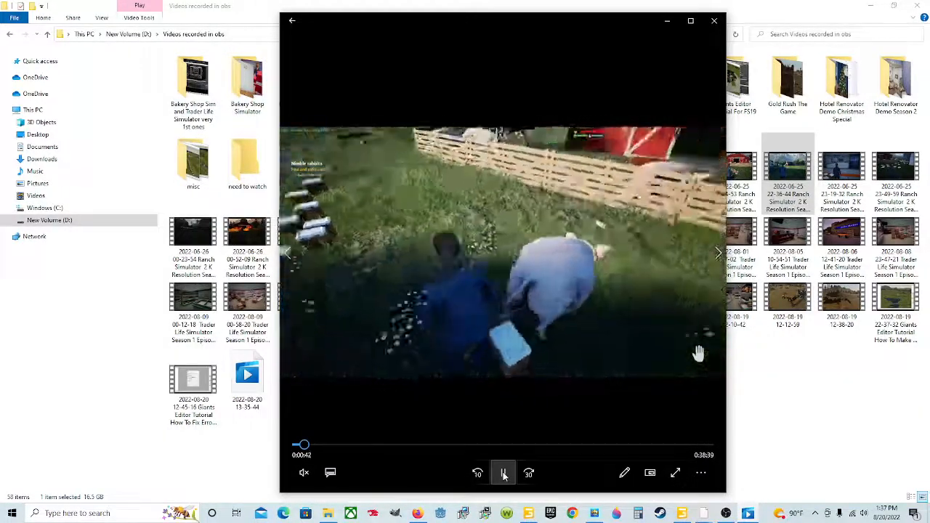
{"action": "left_click", "coordinate": [530, 473]}
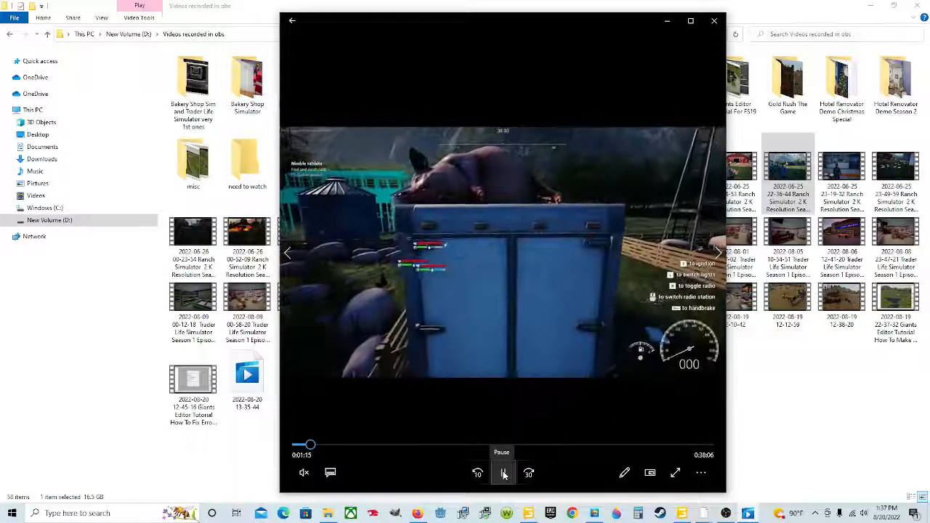
{"action": "left_click", "coordinate": [503, 473]}
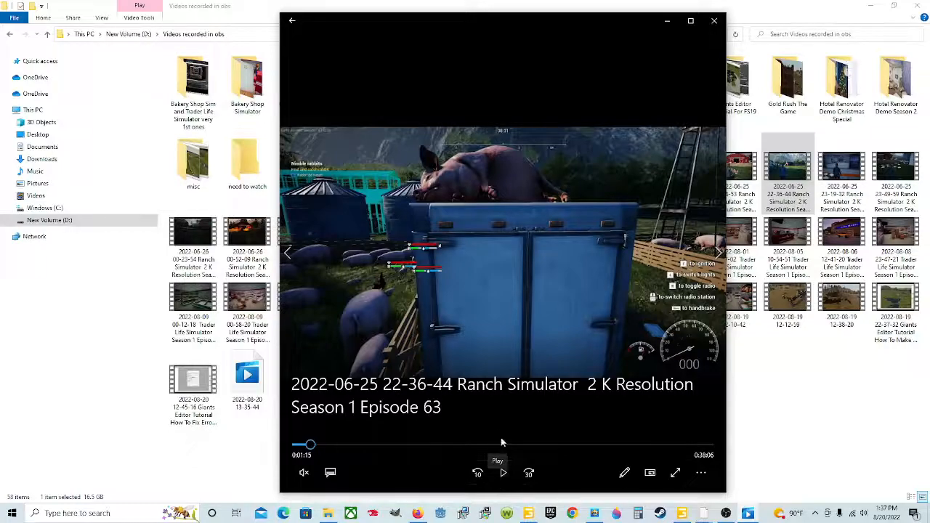
- Start saving a photo from the paused video and advance the frame selection by two frames
{"action": "left_click", "coordinate": [624, 474]}
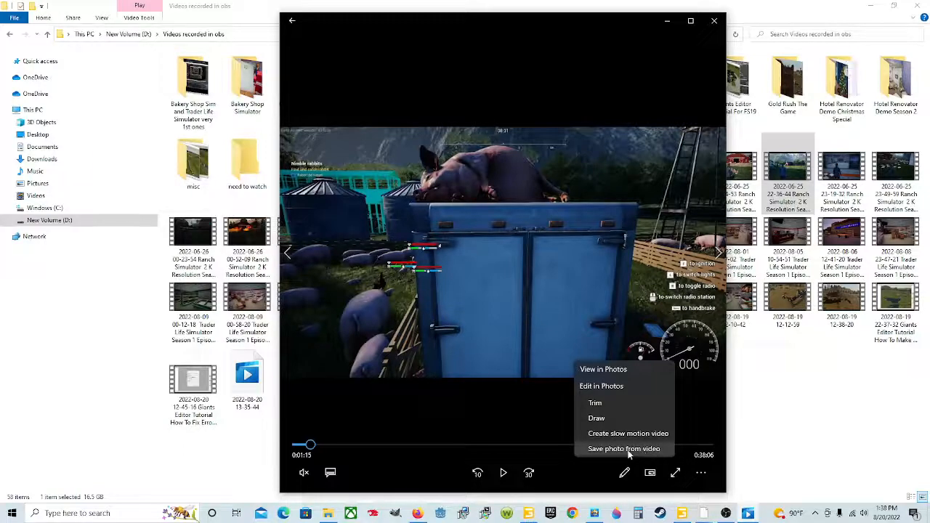
{"action": "left_click", "coordinate": [630, 450]}
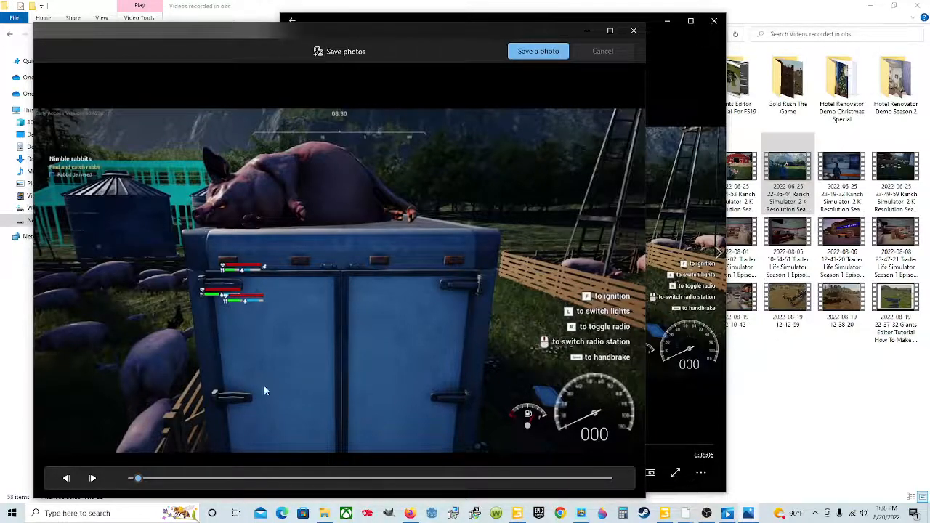
{"action": "left_click", "coordinate": [92, 480]}
{"action": "left_click", "coordinate": [92, 480]}
- Save the frame to Pictures as a JPG, ending the file name with _Thumbnail instead of _Moment, and close the photo and video windows
{"action": "left_click", "coordinate": [538, 51]}
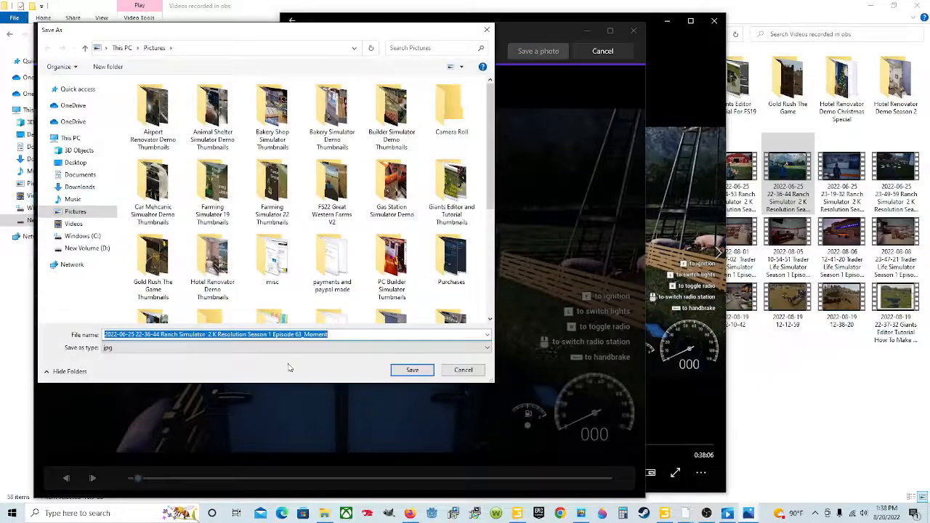
{"action": "left_click", "coordinate": [331, 335]}
{"action": "left_click_drag", "start_coordinate": [327, 335], "coordinate": [313, 338]}
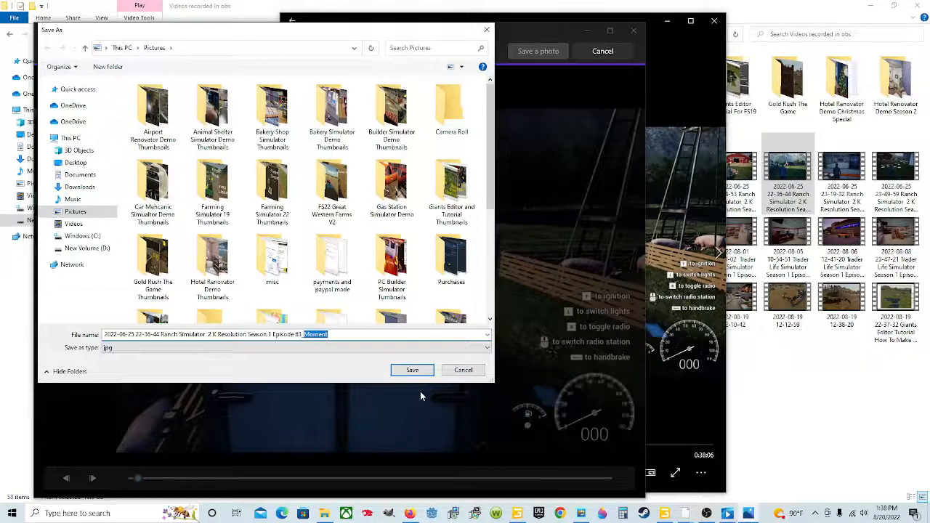
{"action": "type", "text": "_Thumbnail"}
{"action": "left_click", "coordinate": [402, 370]}
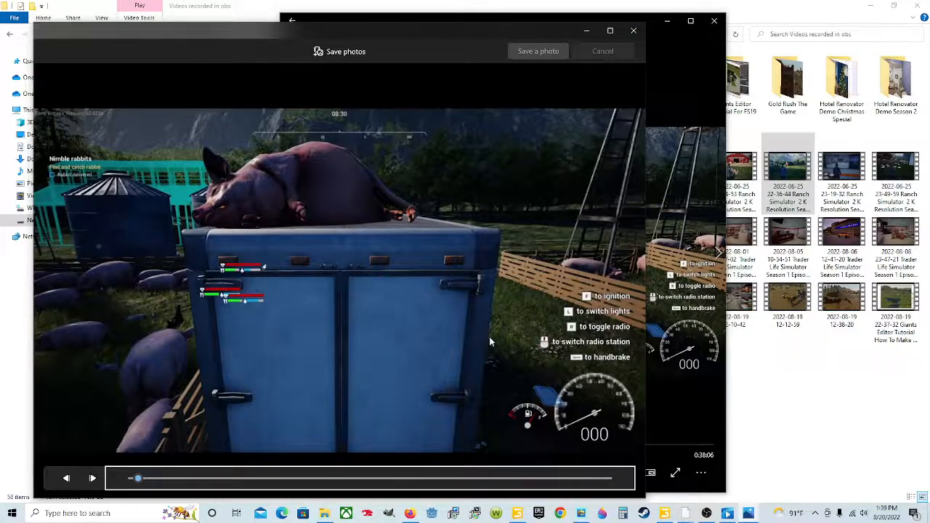
{"action": "left_click", "coordinate": [634, 32]}
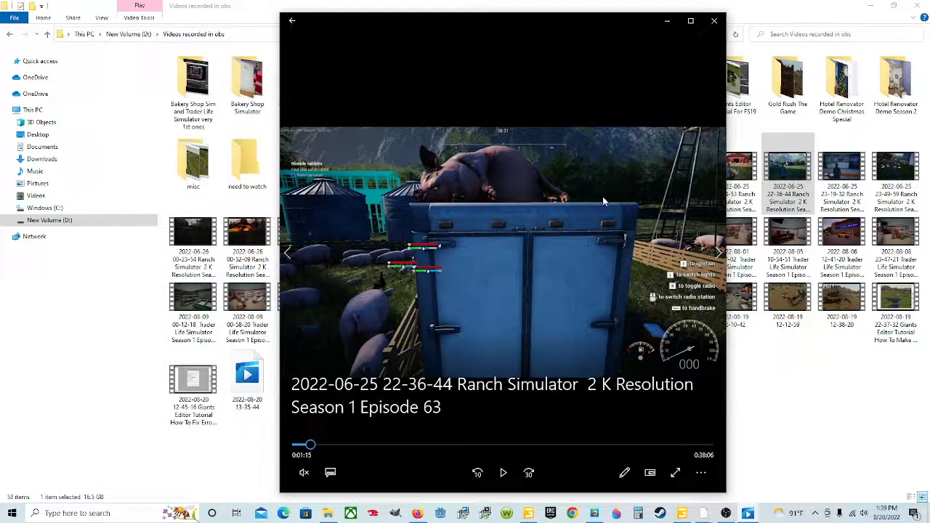
{"action": "left_click", "coordinate": [716, 22]}
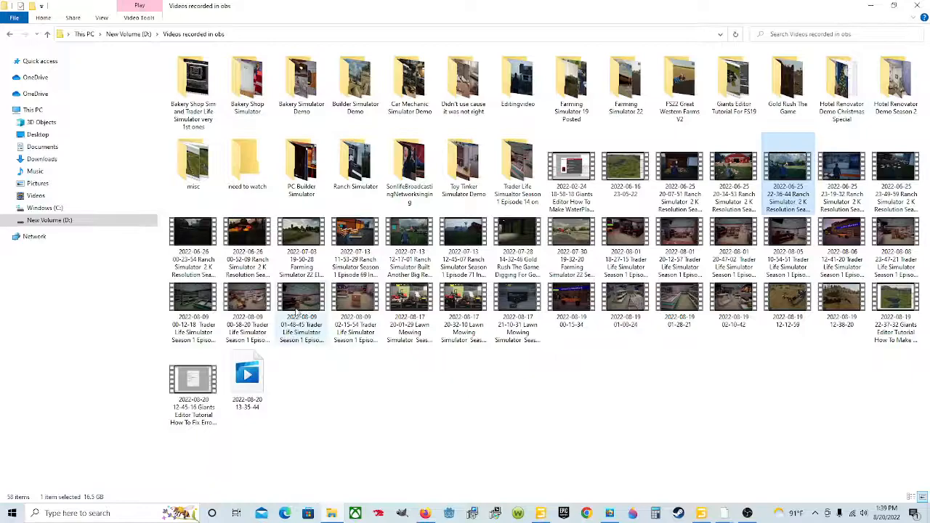
{"action": "left_click", "coordinate": [74, 184]}
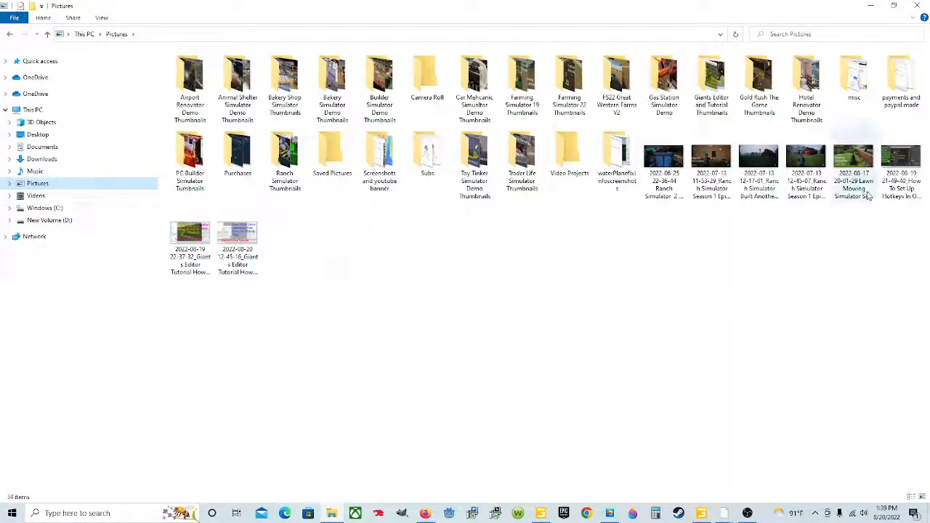
{"action": "left_click", "coordinate": [662, 197]}
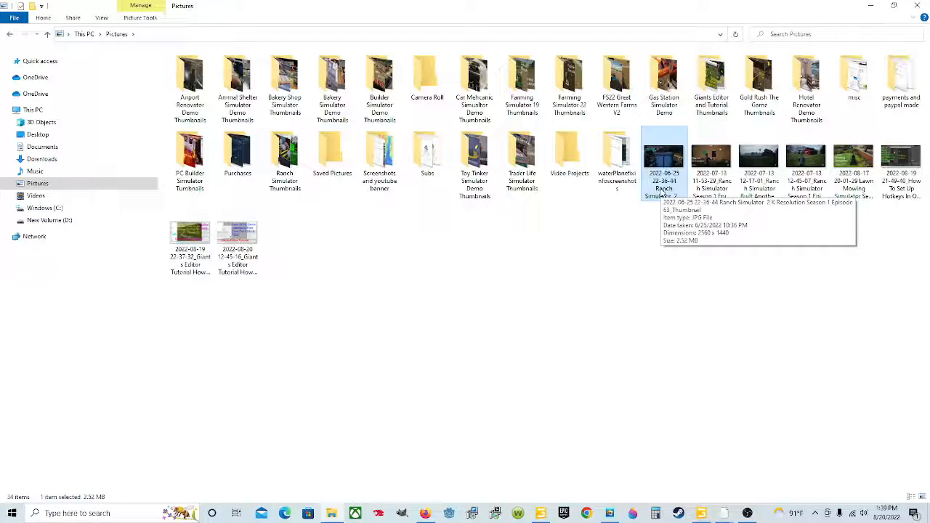
{"action": "right_click", "coordinate": [664, 194]}
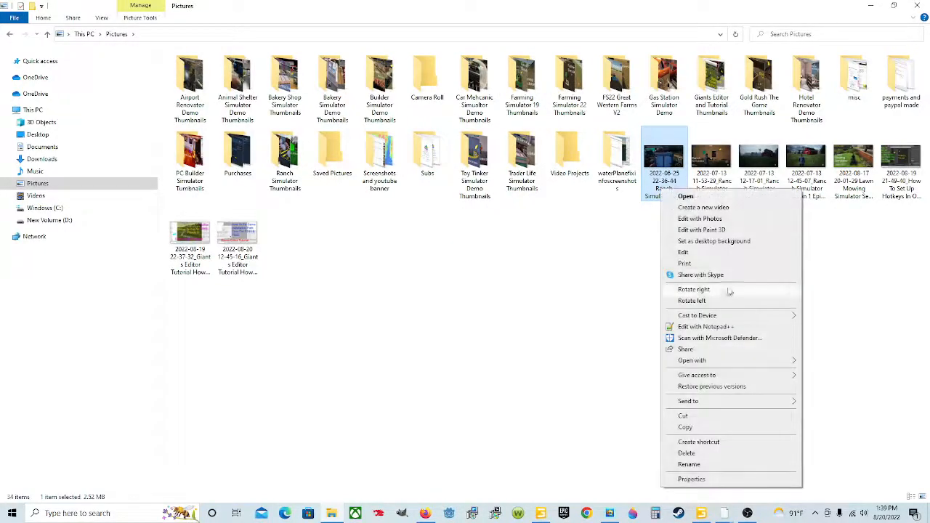
{"action": "mouse_move", "coordinate": [711, 364]}
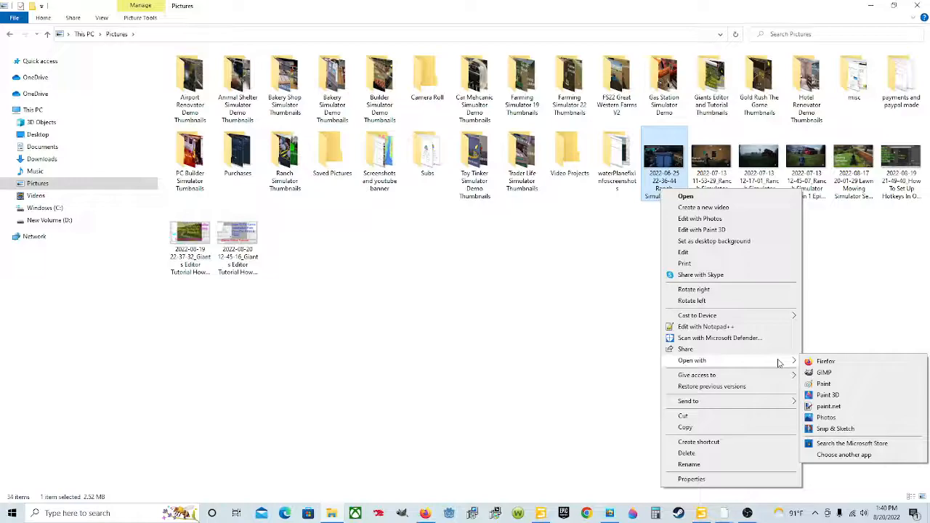
{"action": "left_click", "coordinate": [828, 406]}
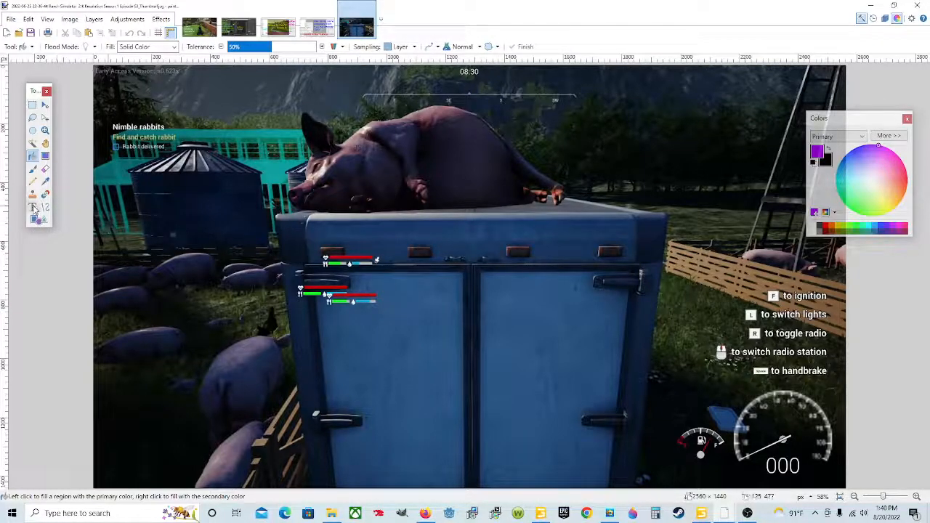
- Add the text "Ranch" in Arial at size 108 across the blue trailer doors
{"action": "left_click", "coordinate": [33, 208]}
{"action": "left_click", "coordinate": [405, 296]}
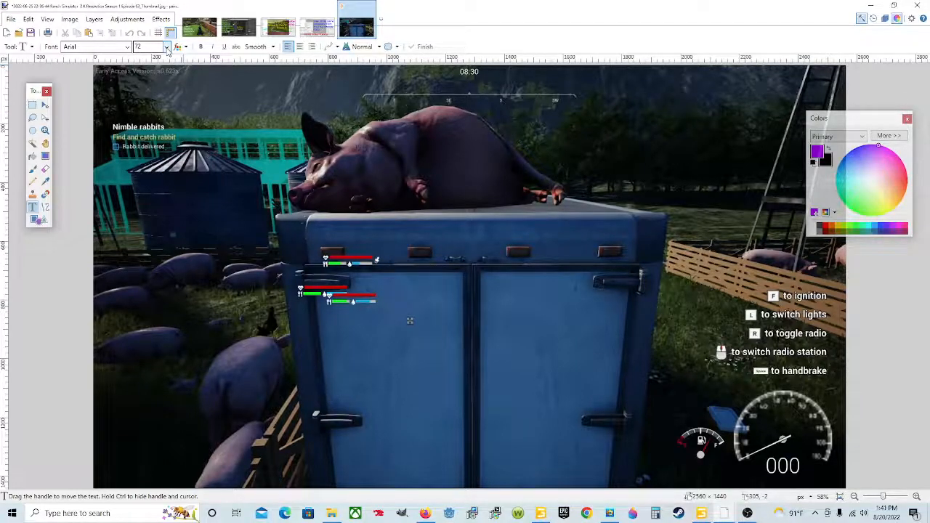
{"action": "left_click", "coordinate": [167, 48]}
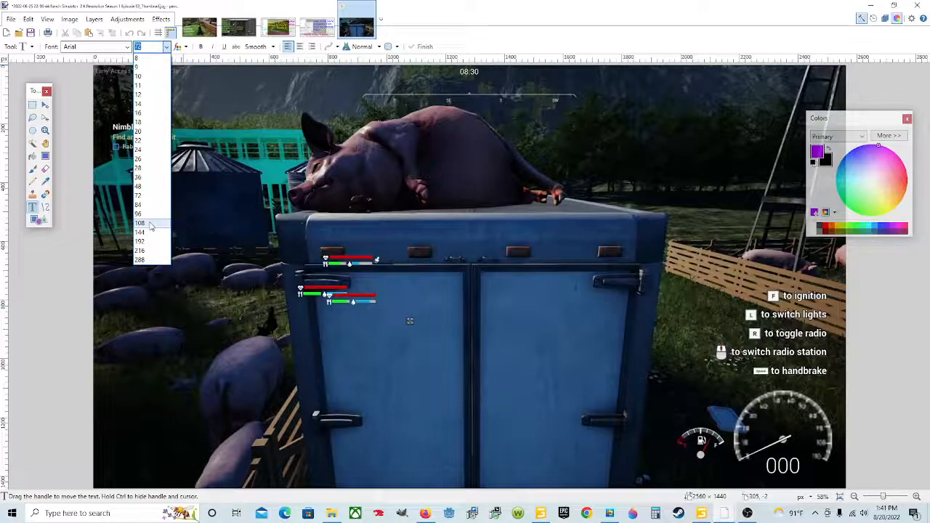
{"action": "left_click", "coordinate": [151, 223]}
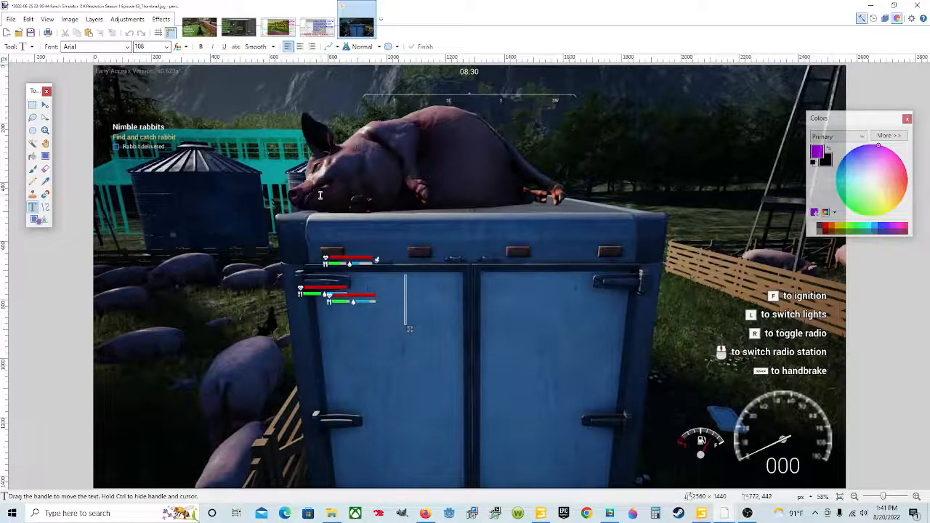
{"action": "type", "text": "Ranch"}
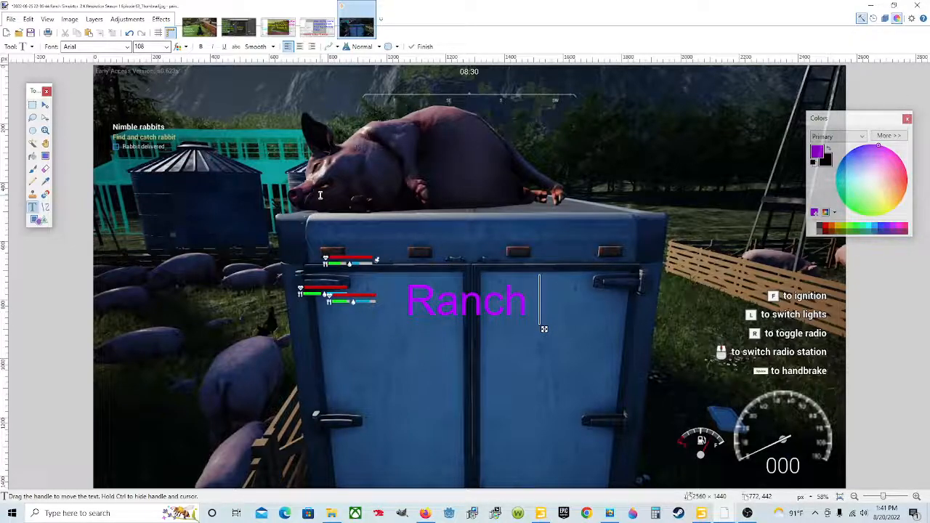
- Try several colours on the "Ranch" text, settle on near-white, and move the text down onto the trailer's left door
{"action": "left_click", "coordinate": [816, 165]}
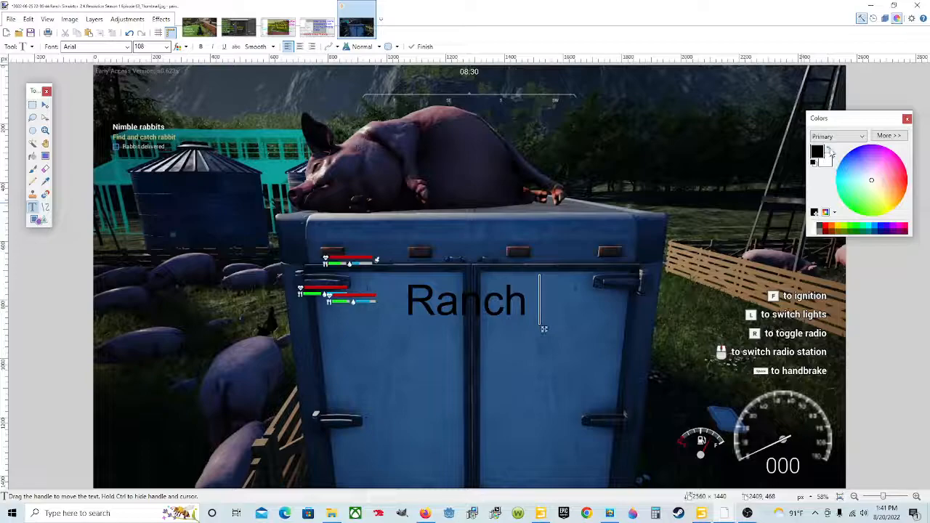
{"action": "left_click", "coordinate": [831, 151]}
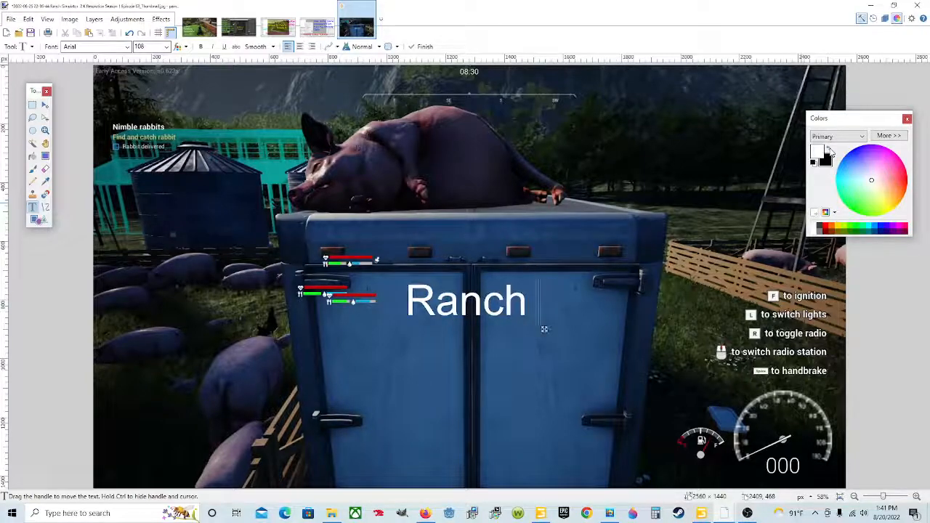
{"action": "left_click", "coordinate": [854, 228]}
{"action": "left_click", "coordinate": [878, 228]}
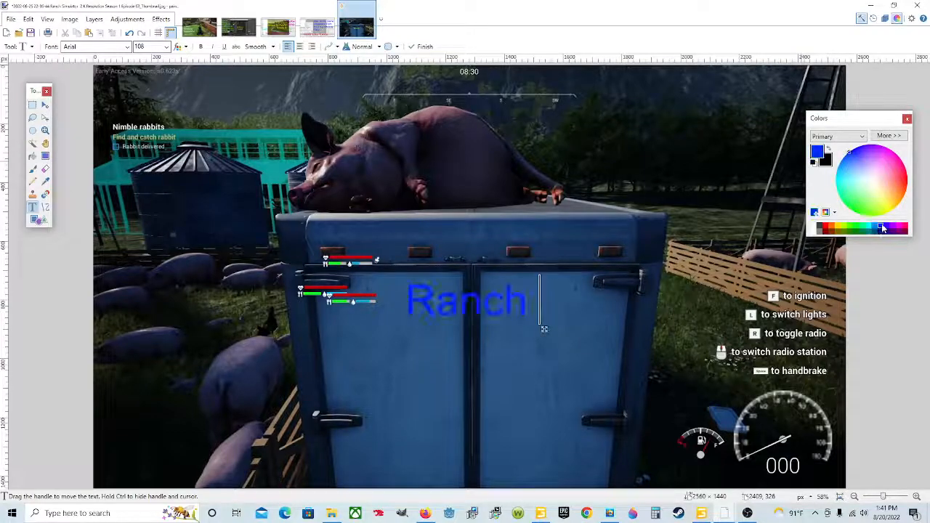
{"action": "left_click", "coordinate": [907, 229]}
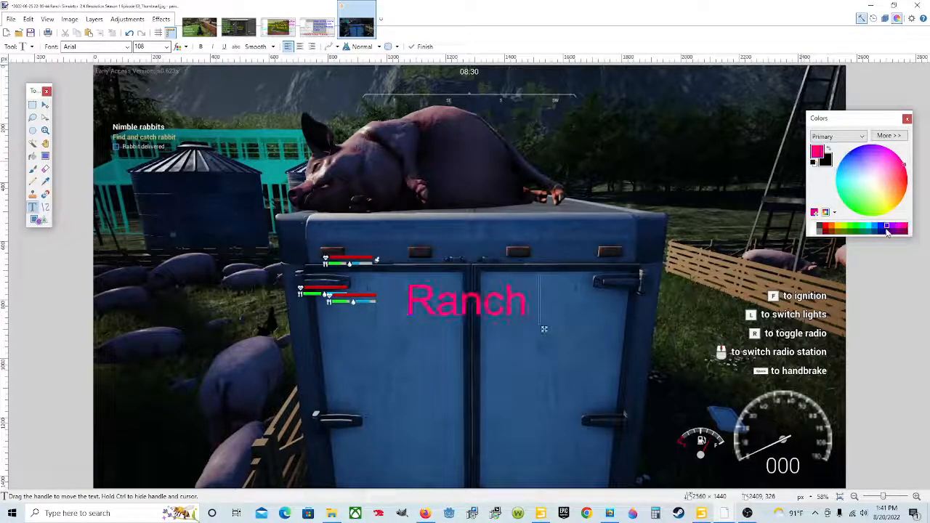
{"action": "left_click", "coordinate": [829, 230]}
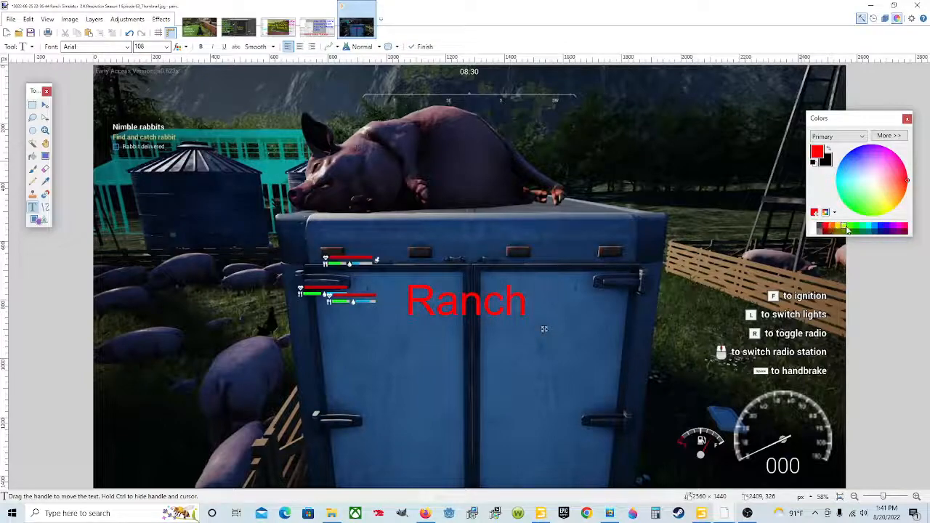
{"action": "left_click", "coordinate": [817, 228]}
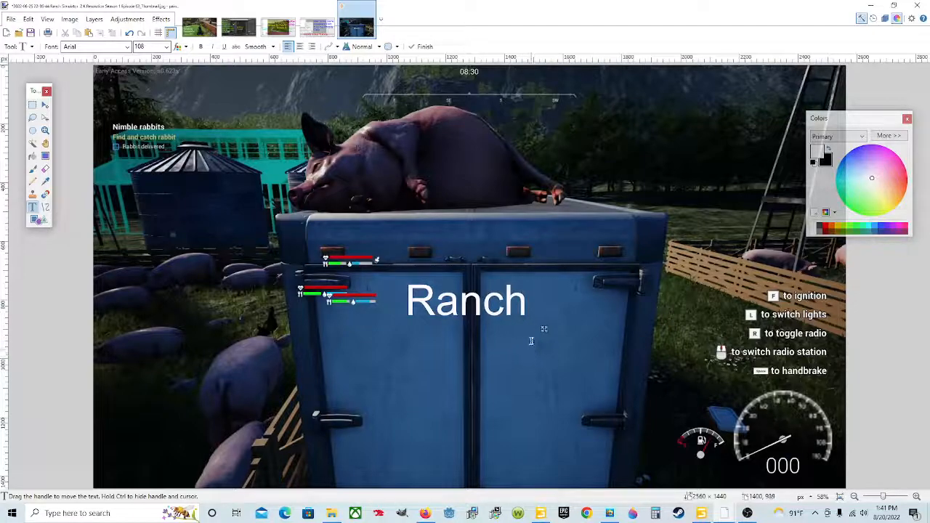
{"action": "left_click_drag", "start_coordinate": [545, 328], "coordinate": [475, 353]}
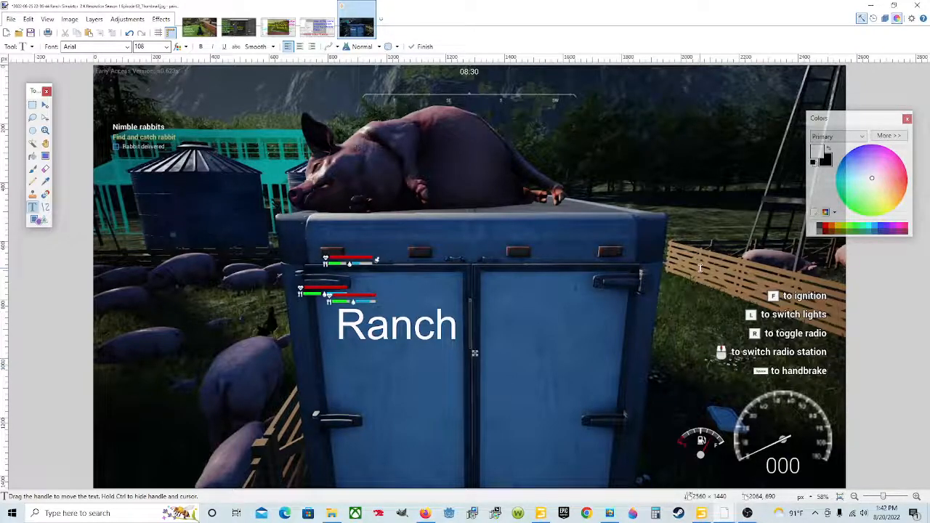
{"action": "key", "text": "Return"}
{"action": "type", "text": "S"}
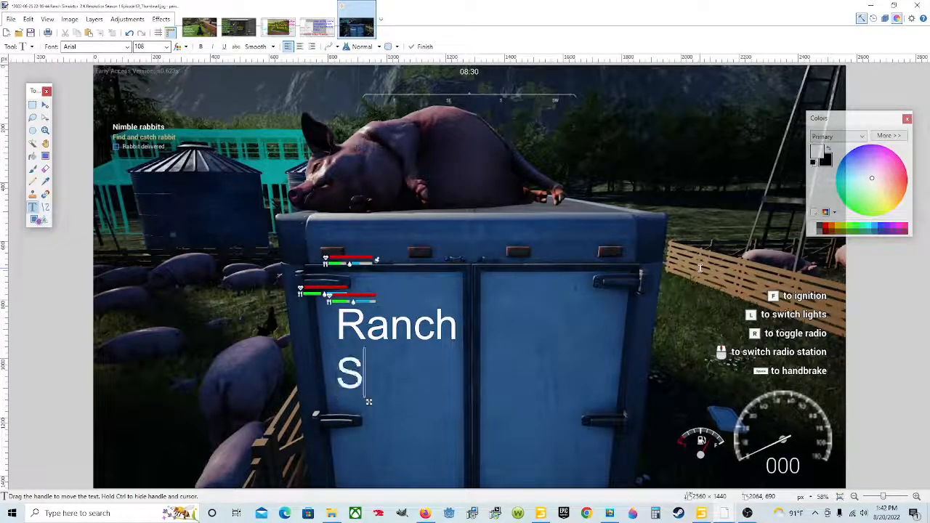
{"action": "type", "text": "imulator"}
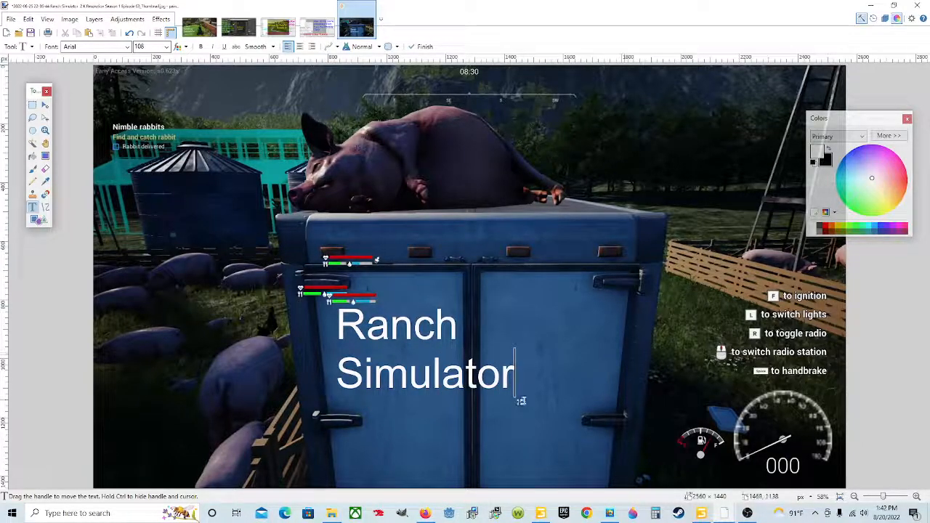
{"action": "key", "text": "BackSpace"}
{"action": "key", "text": "BackSpace"}
{"action": "key", "text": "BackSpace"}
{"action": "key", "text": "BackSpace"}
{"action": "key", "text": "BackSpace"}
{"action": "key", "text": "BackSpace"}
{"action": "key", "text": "BackSpace"}
{"action": "key", "text": "BackSpace"}
{"action": "key", "text": "BackSpace"}
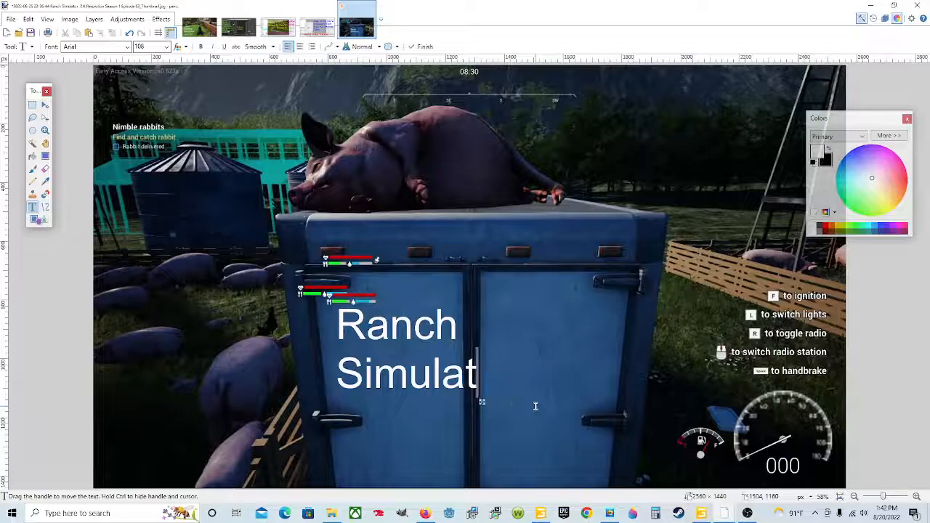
{"action": "key", "text": "BackSpace"}
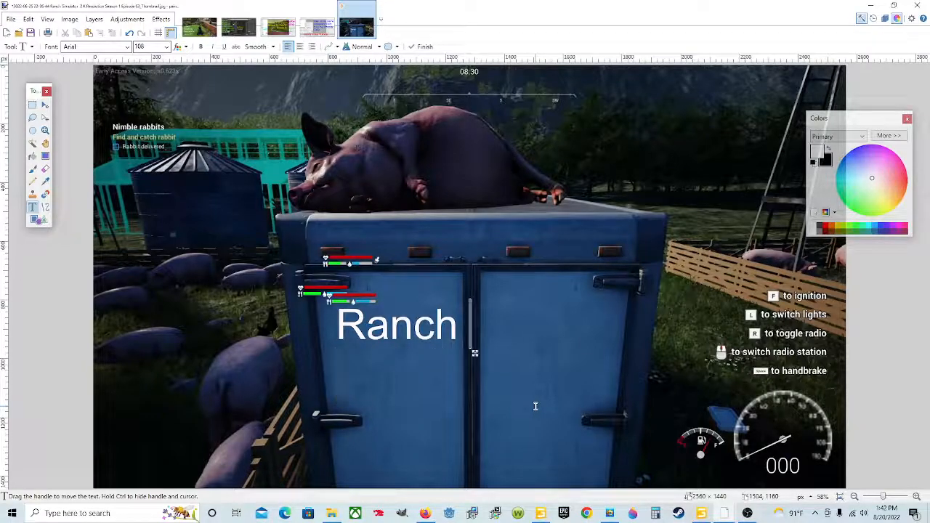
- Add the text "Simulator" in the same style and position it just below "Ranch", offset to the right across both trailer doors
{"action": "left_click", "coordinate": [508, 439]}
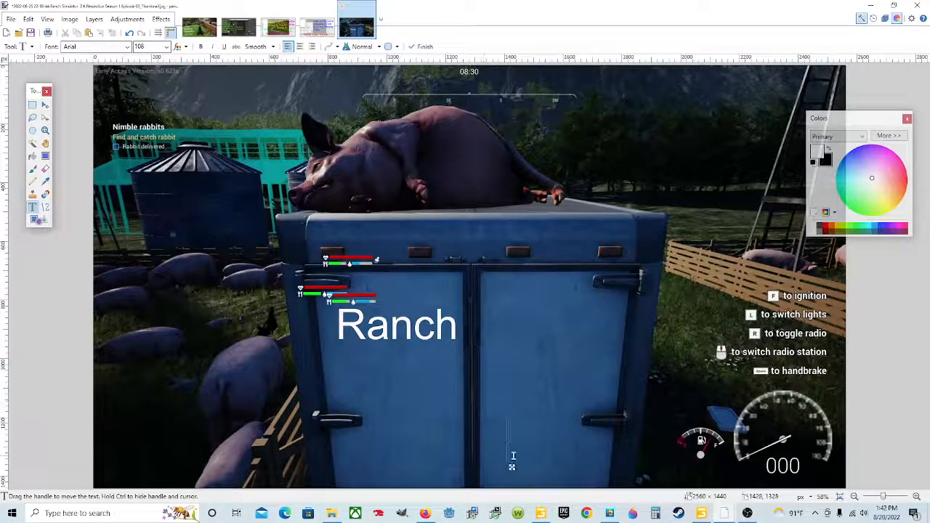
{"action": "type", "text": "Simulka"}
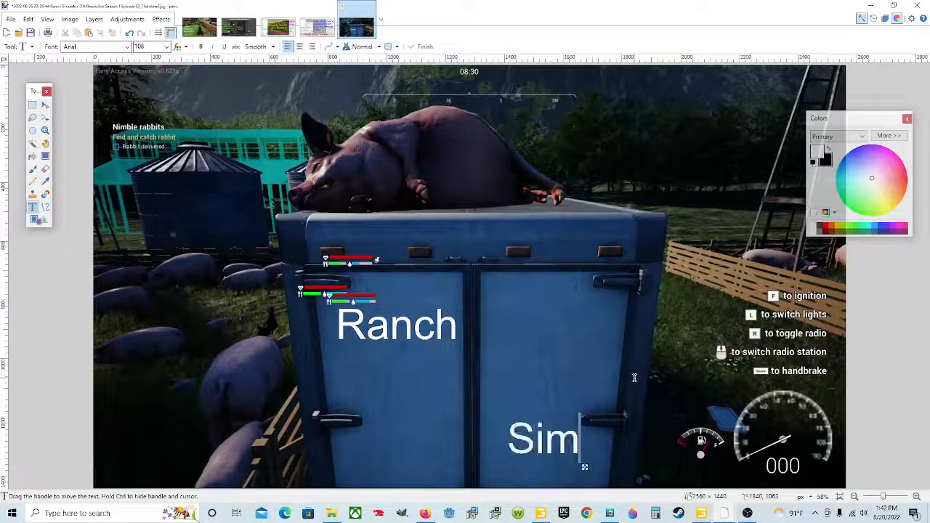
{"action": "key", "text": "BackSpace"}
{"action": "key", "text": "BackSpace"}
{"action": "type", "text": "alto"}
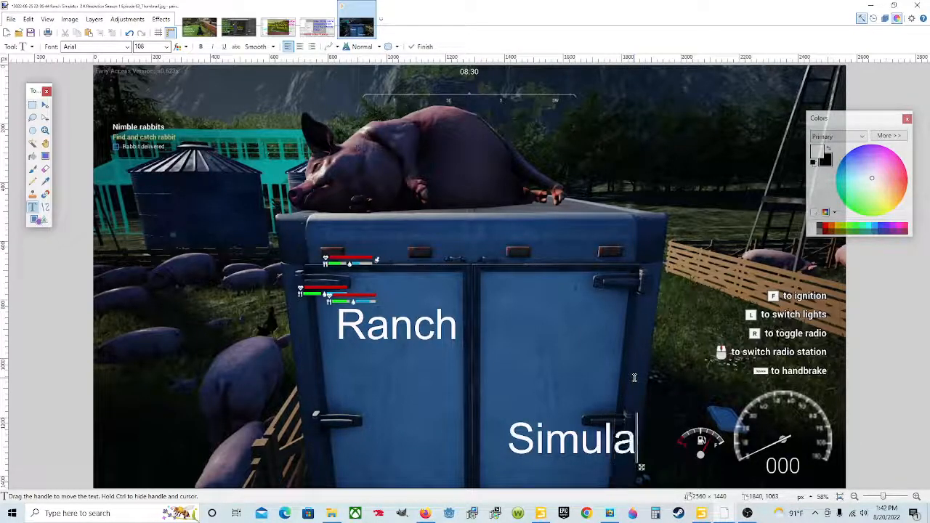
{"action": "key", "text": "BackSpace"}
{"action": "key", "text": "BackSpace"}
{"action": "key", "text": "BackSpace"}
{"action": "key", "text": "BackSpace"}
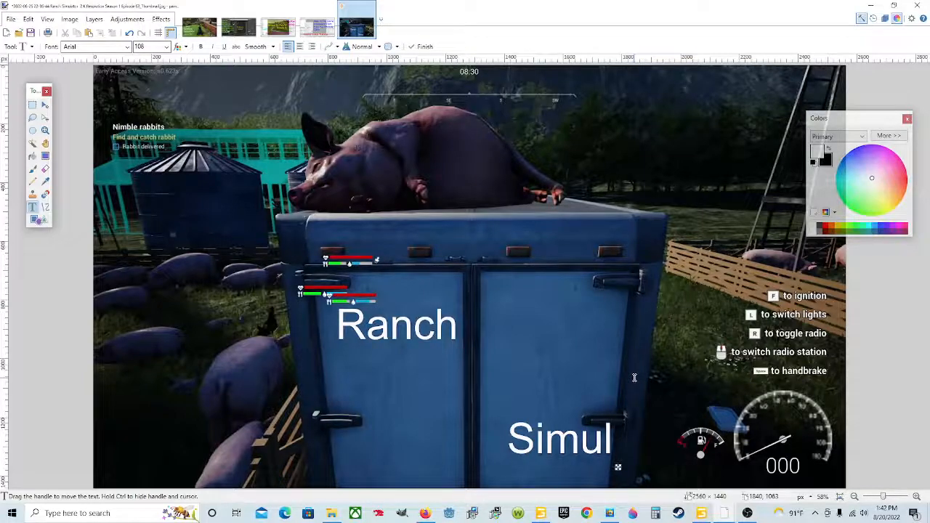
{"action": "type", "text": "ator"}
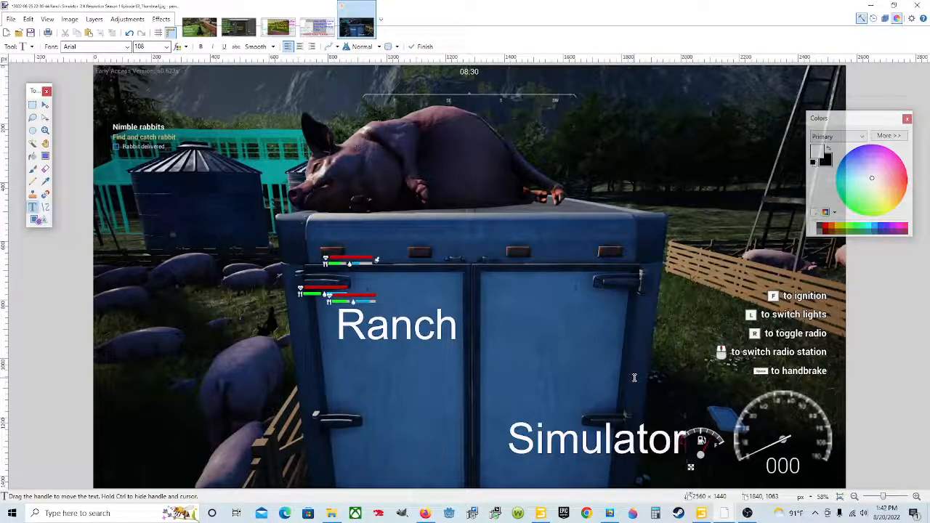
{"action": "left_click_drag", "start_coordinate": [692, 469], "coordinate": [650, 357]}
{"action": "left_click_drag", "start_coordinate": [655, 357], "coordinate": [570, 396]}
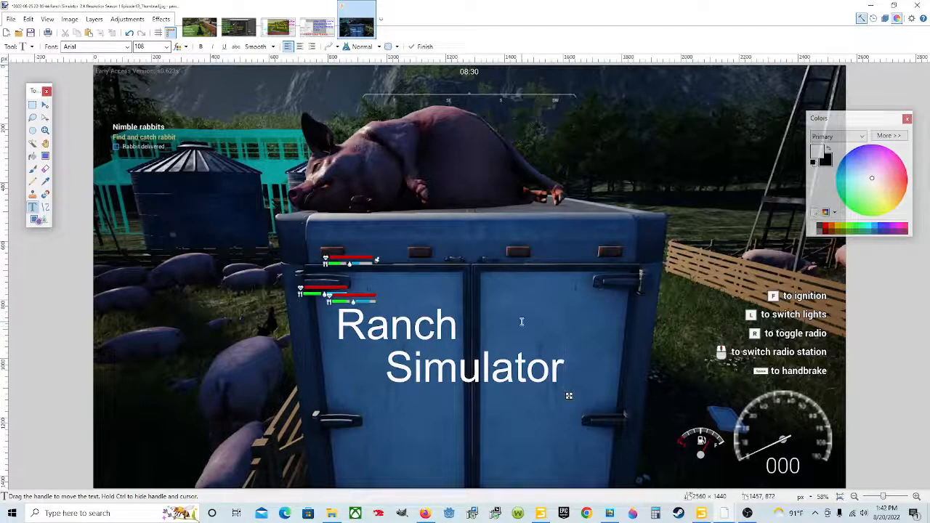
- Add the text "Season 1" at size 48 in the lower-left corner of the image, over the dark grass
{"action": "left_click", "coordinate": [659, 256]}
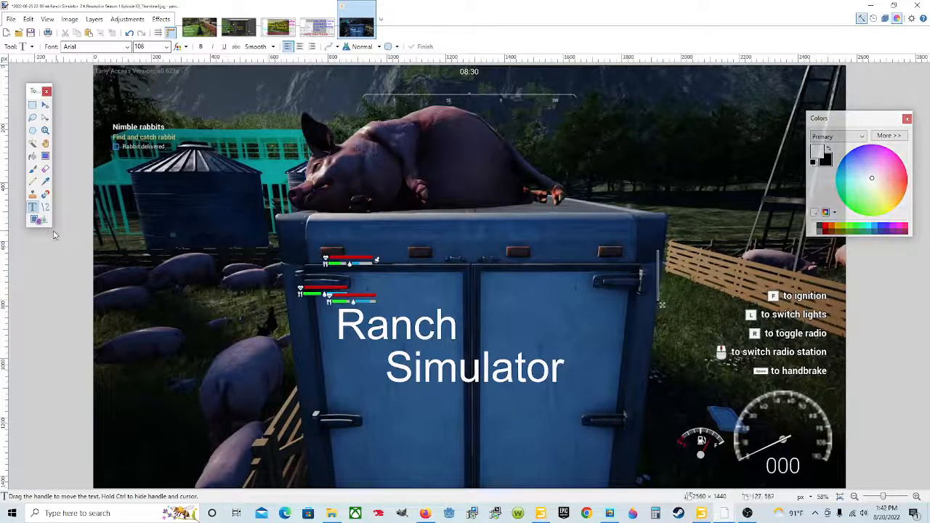
{"action": "left_click", "coordinate": [149, 46]}
{"action": "left_click", "coordinate": [166, 47]}
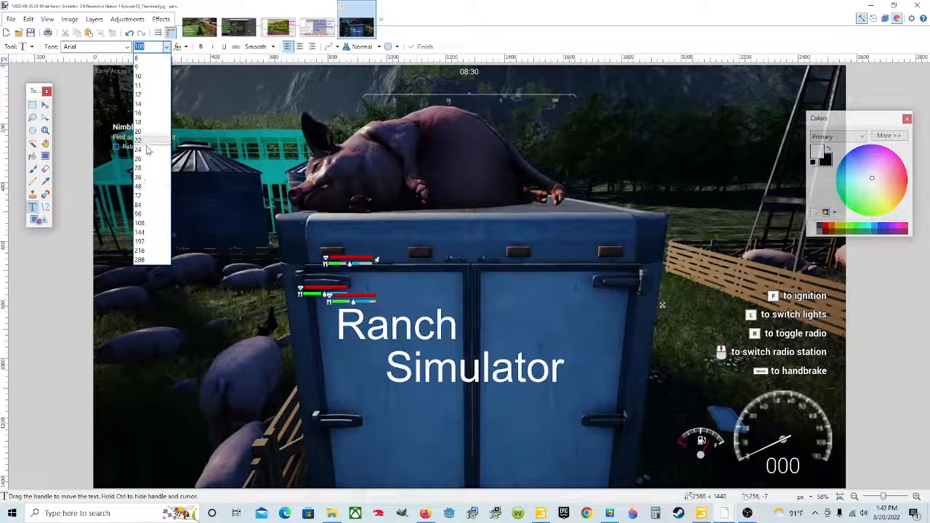
{"action": "left_click", "coordinate": [138, 187]}
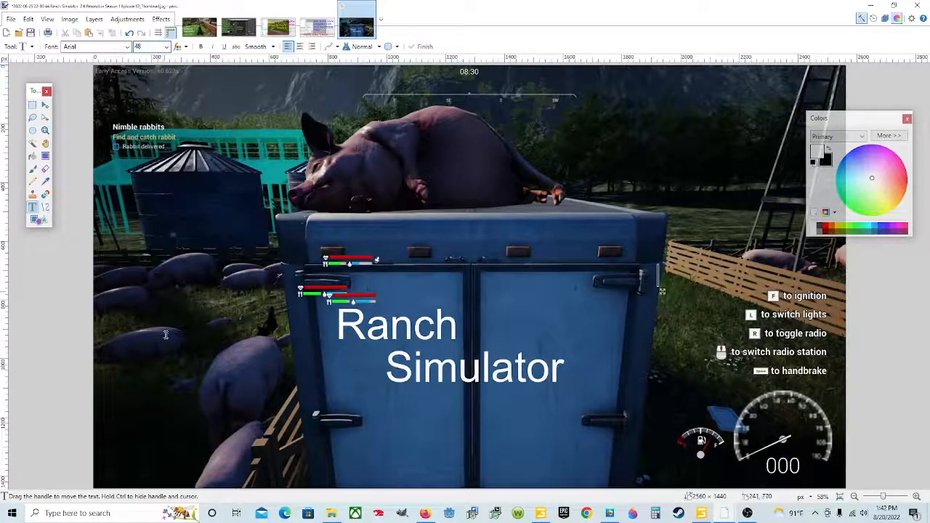
{"action": "left_click", "coordinate": [121, 423]}
{"action": "left_click_drag", "start_coordinate": [127, 446], "coordinate": [114, 460]}
{"action": "type", "text": "Season"}
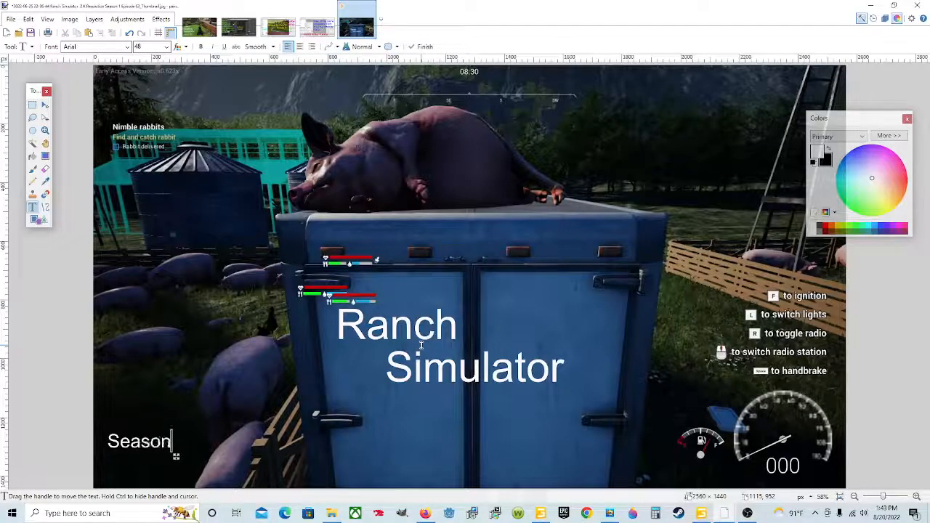
{"action": "type", "text": " 1"}
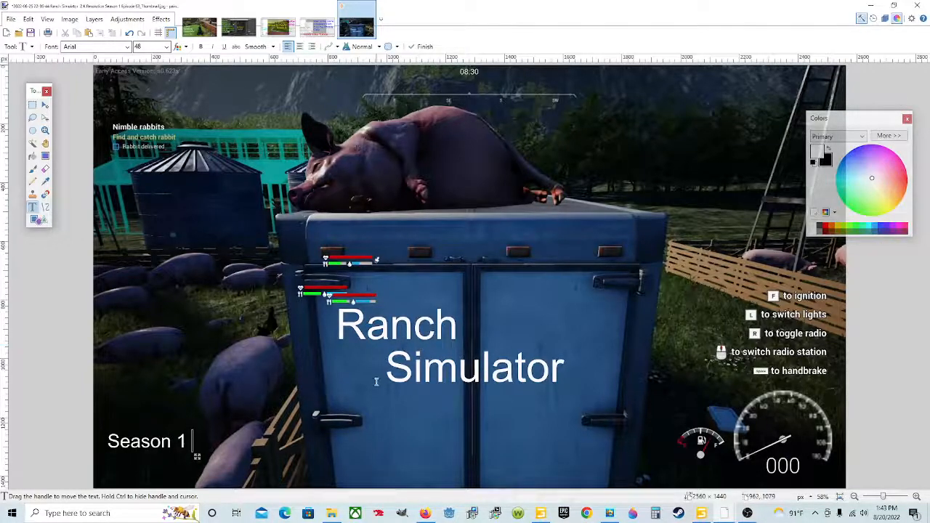
{"action": "left_click_drag", "start_coordinate": [196, 457], "coordinate": [194, 451]}
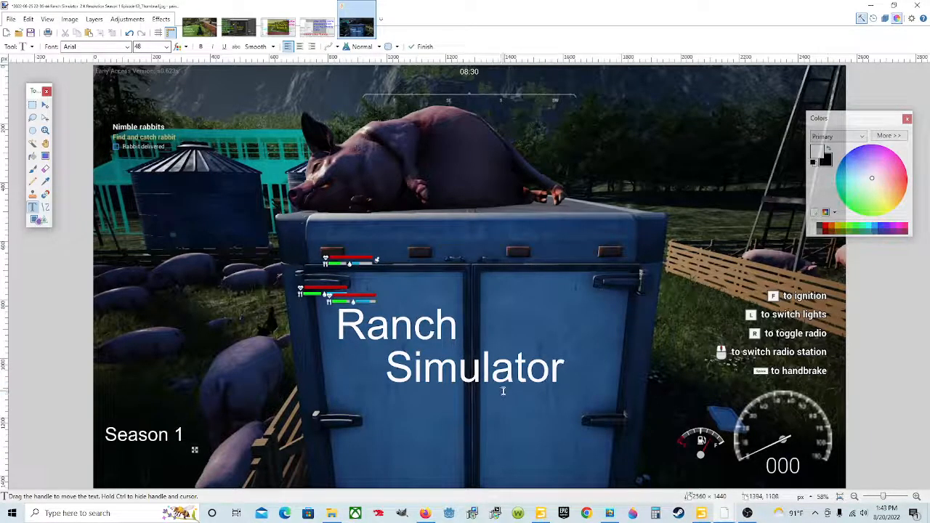
- Add a second line reading "Episode 63" below "Season 1"
{"action": "key", "text": "Return"}
{"action": "type", "text": "Episode"}
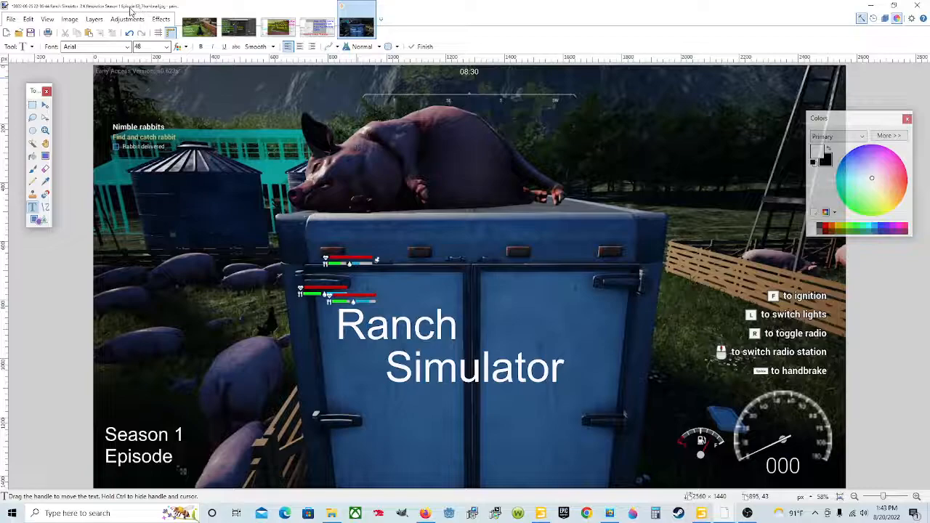
{"action": "type", "text": "63"}
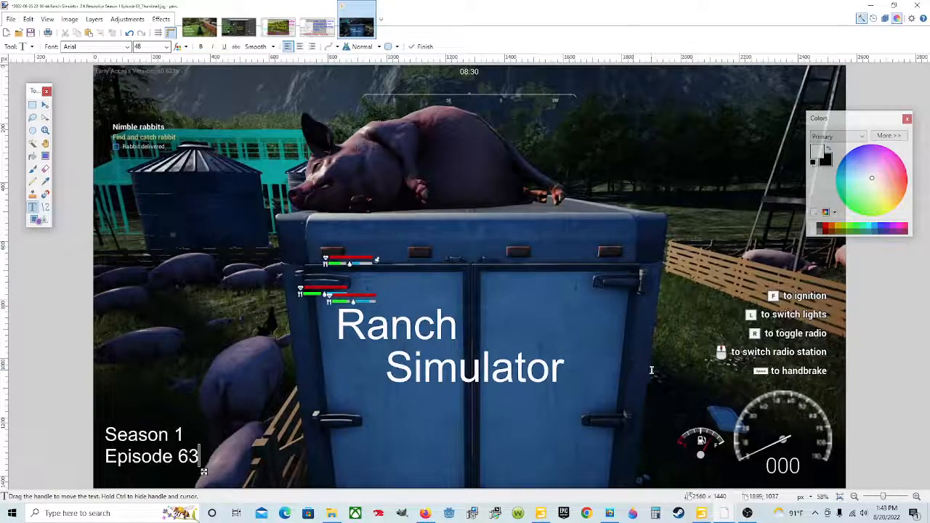
- Draw a yellow arrow shape about 155 × 88 pixels beside the pig's head, in front of the cyan building
{"action": "left_click", "coordinate": [39, 220]}
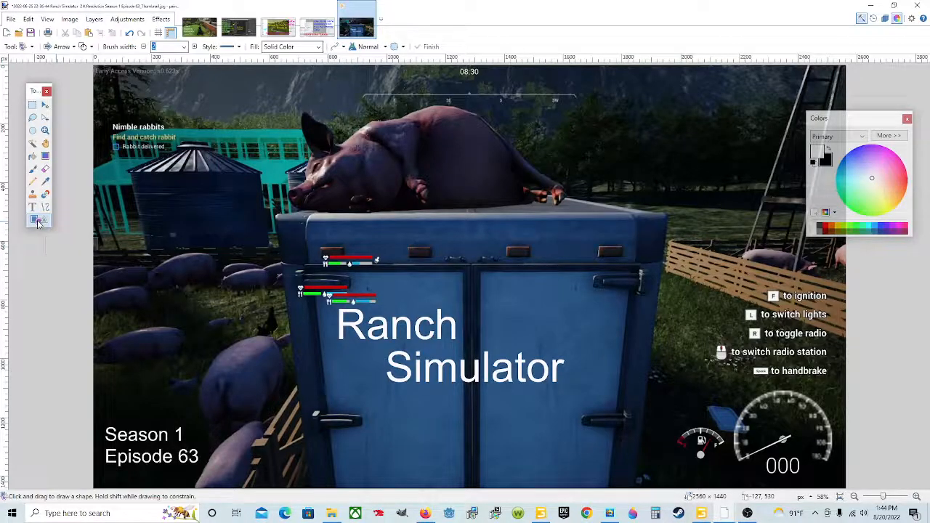
{"action": "left_click", "coordinate": [60, 47]}
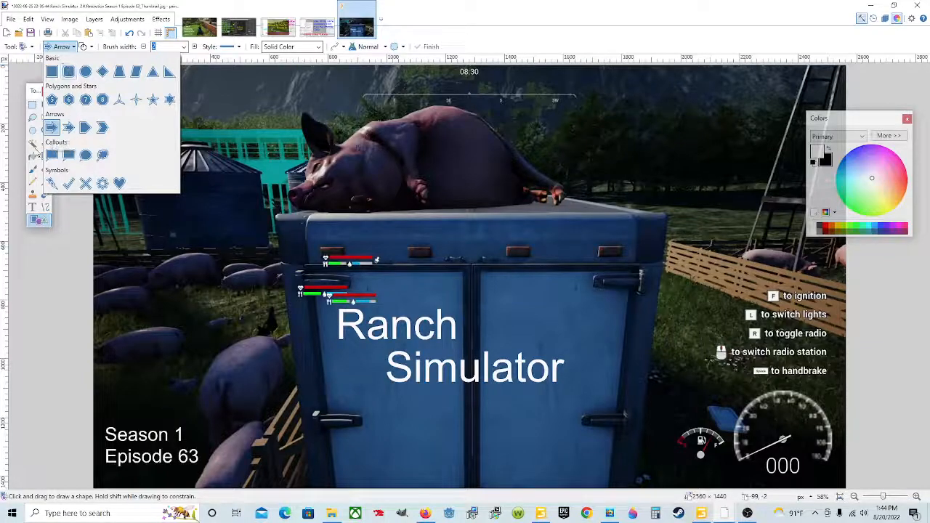
{"action": "left_click", "coordinate": [52, 128]}
{"action": "left_click", "coordinate": [63, 48]}
{"action": "left_click", "coordinate": [56, 132]}
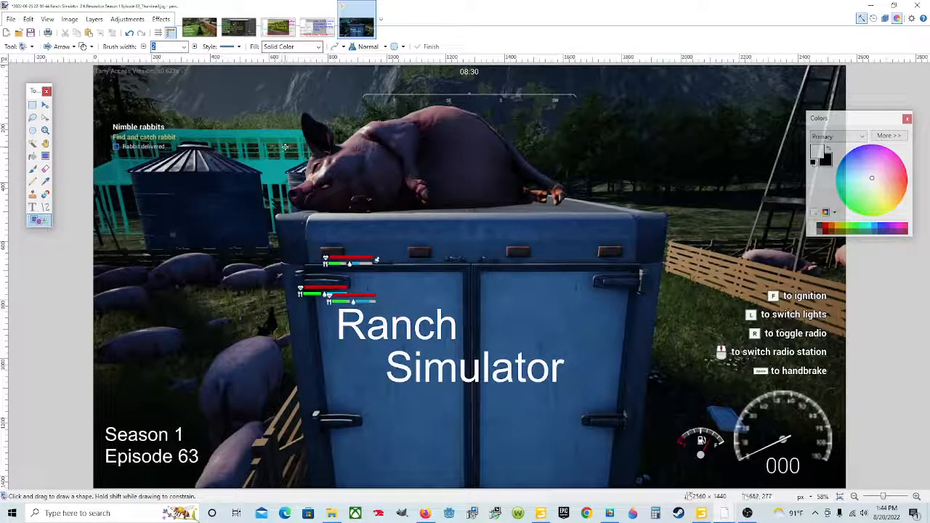
{"action": "left_click", "coordinate": [830, 228]}
{"action": "left_click_drag", "start_coordinate": [304, 157], "coordinate": [255, 171]}
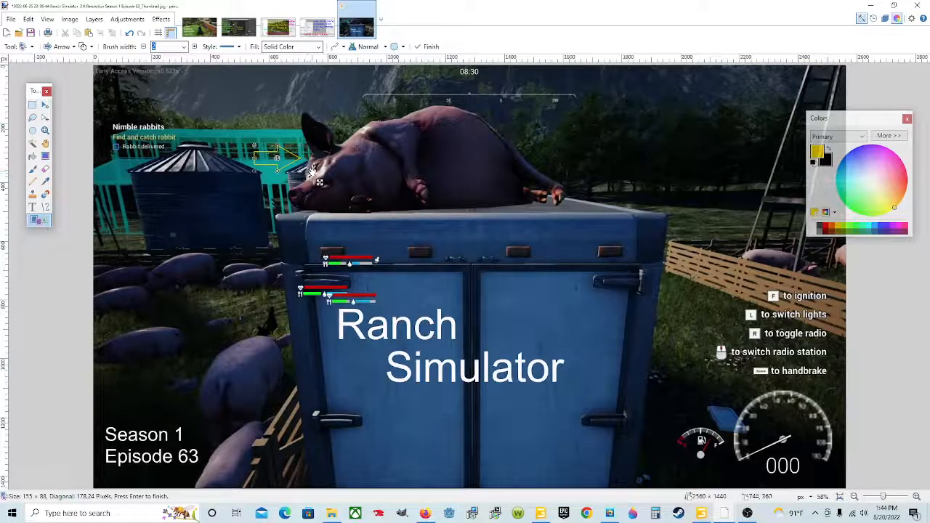
- Rotate the arrow about 28° so it points down toward the pig's head, and fill it with yellow
{"action": "key", "text": "Return"}
{"action": "left_click_drag", "start_coordinate": [300, 169], "coordinate": [291, 189]}
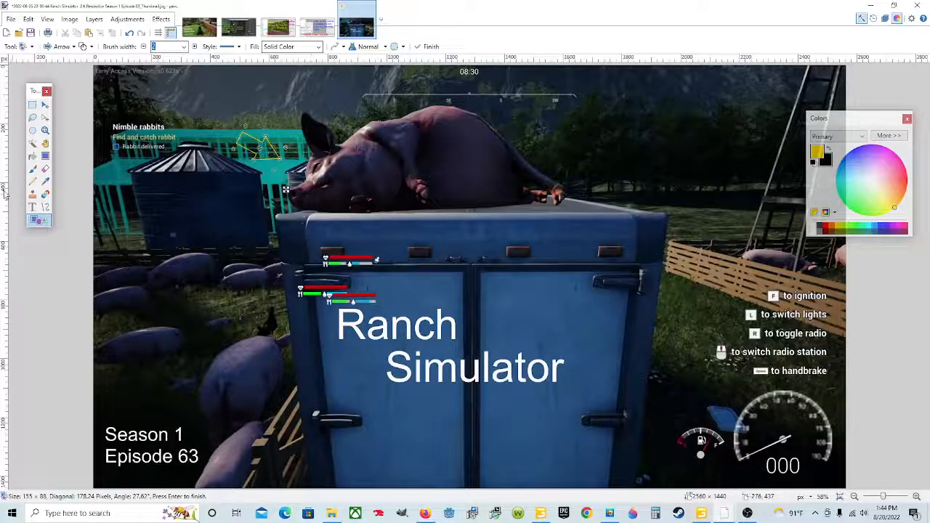
{"action": "left_click", "coordinate": [32, 155]}
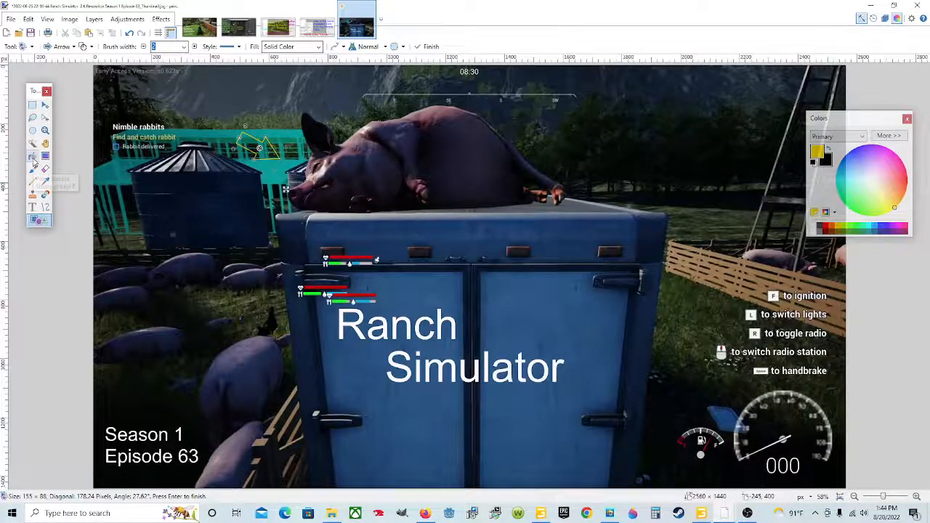
{"action": "left_click", "coordinate": [256, 150]}
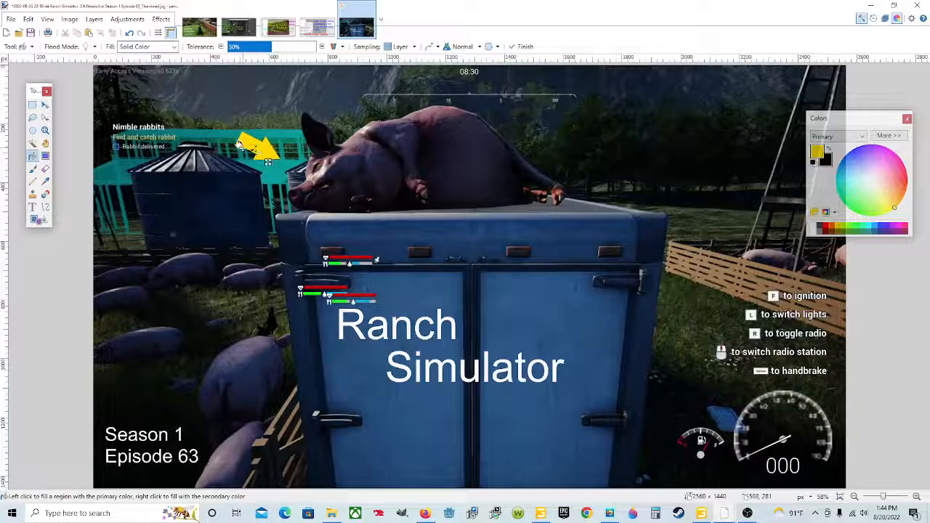
- Switch to the Paintbrush and set its brush width to 7
{"action": "left_click", "coordinate": [33, 169]}
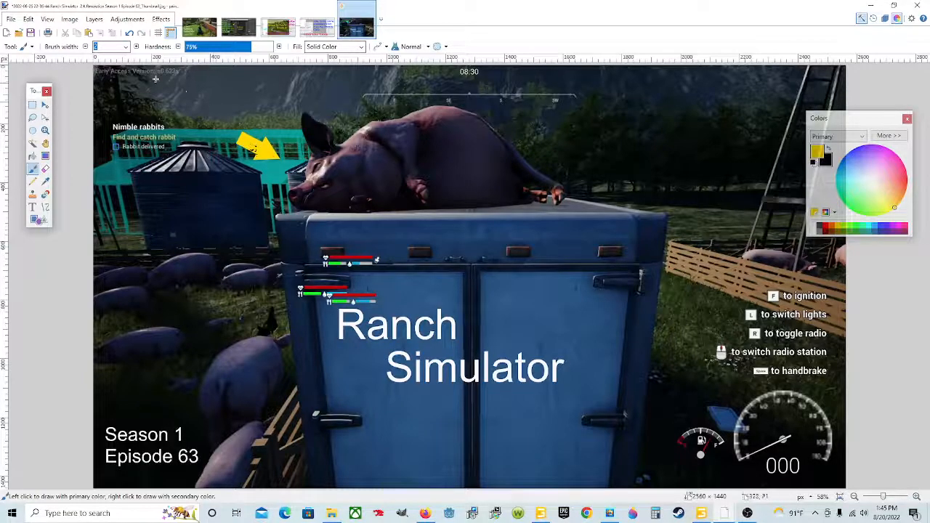
{"action": "left_click", "coordinate": [126, 46]}
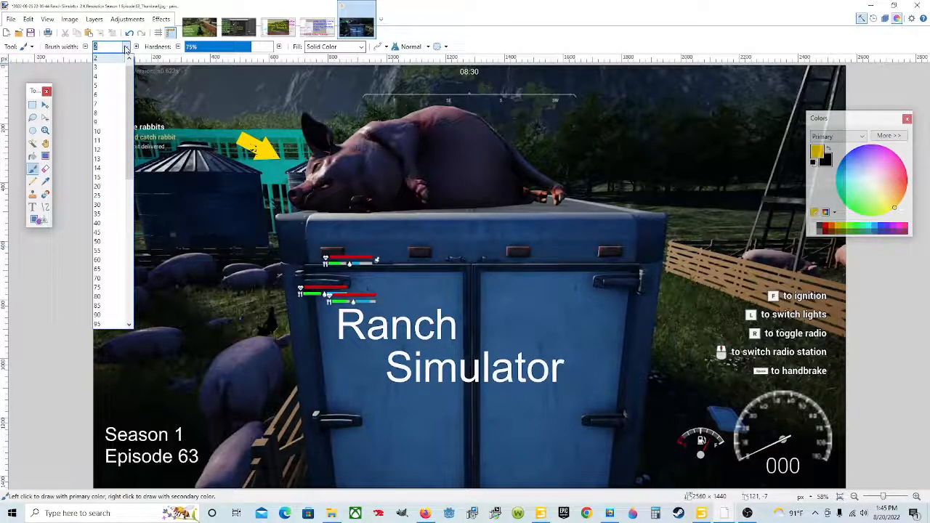
{"action": "left_click", "coordinate": [99, 103]}
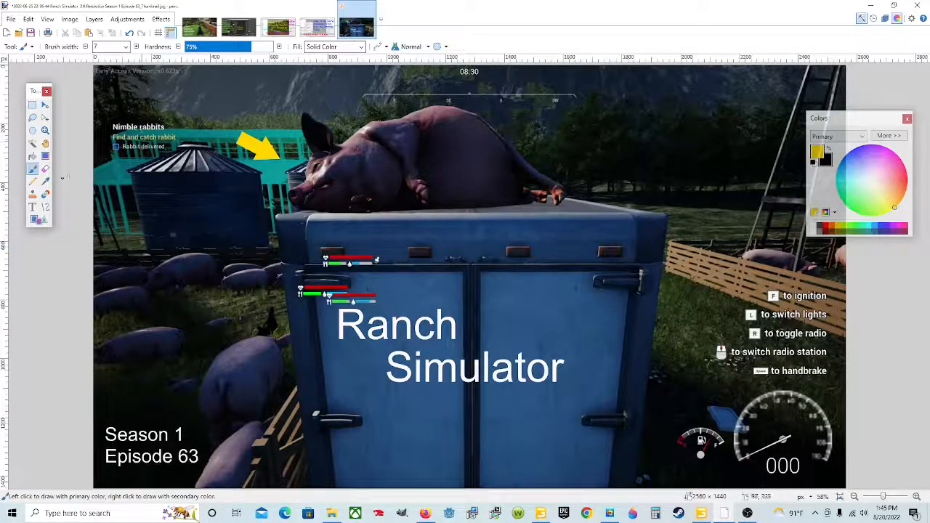
{"action": "left_click", "coordinate": [34, 208]}
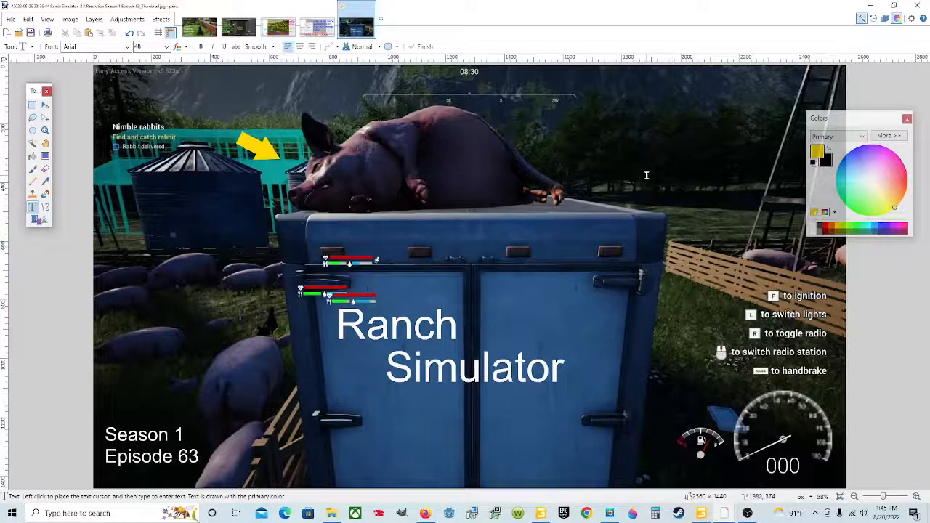
{"action": "left_click", "coordinate": [632, 155]}
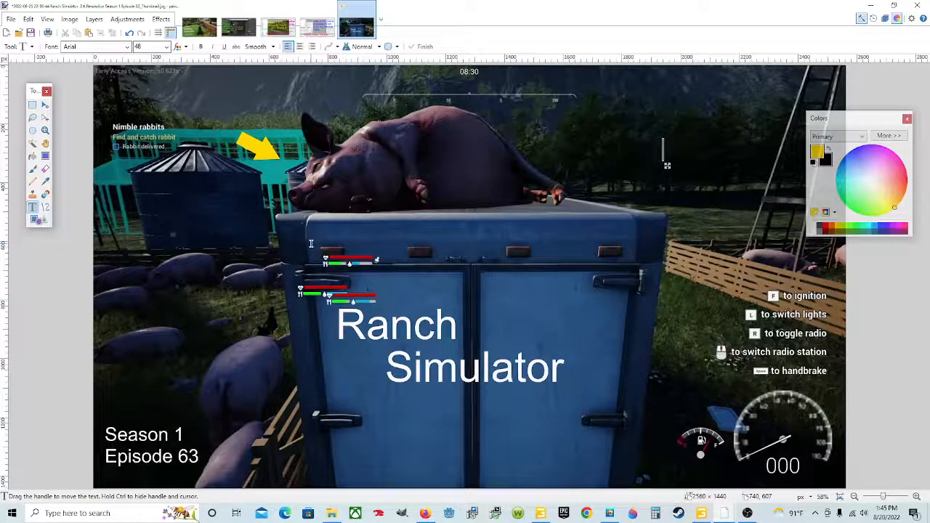
- Save the thumbnail as a JPG with quality 95 and 4:2:2 chroma subsampling, and minimize paint.net to reveal the Pictures folder
{"action": "left_click", "coordinate": [31, 33]}
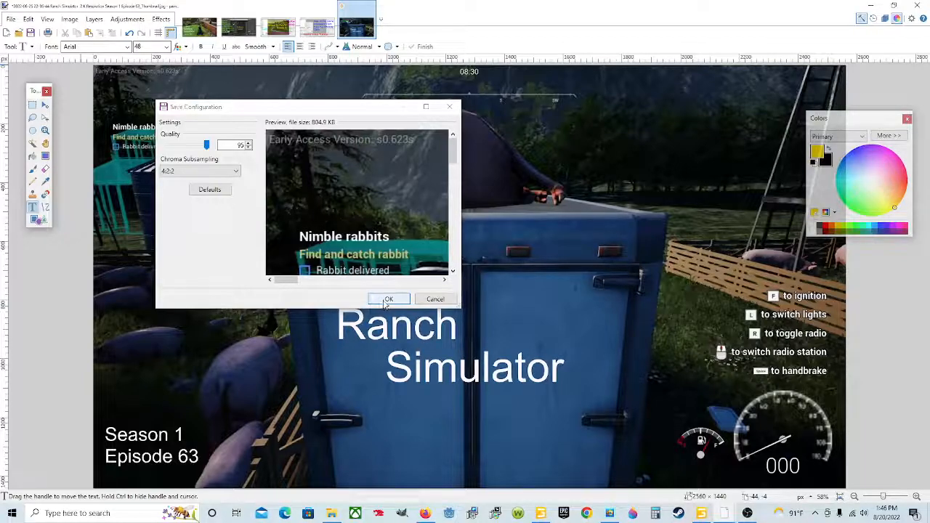
{"action": "left_click", "coordinate": [387, 299]}
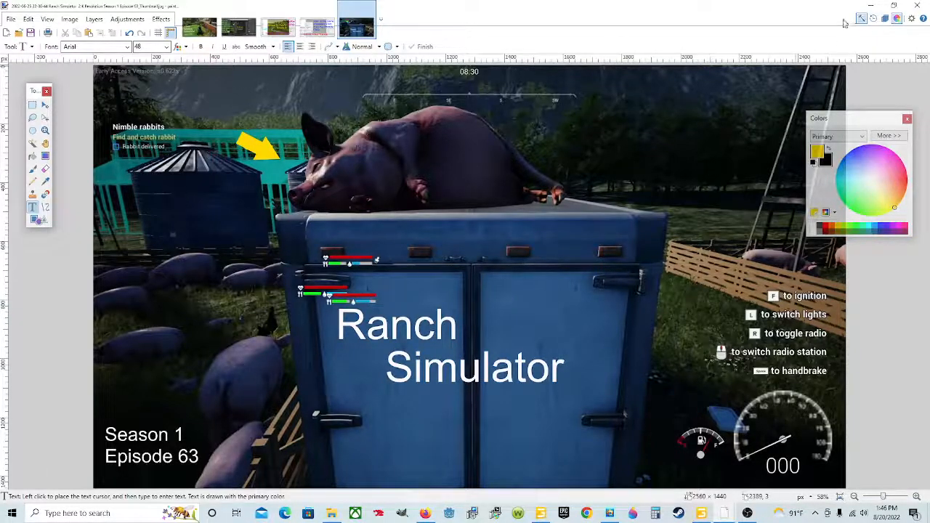
{"action": "left_click", "coordinate": [870, 5]}
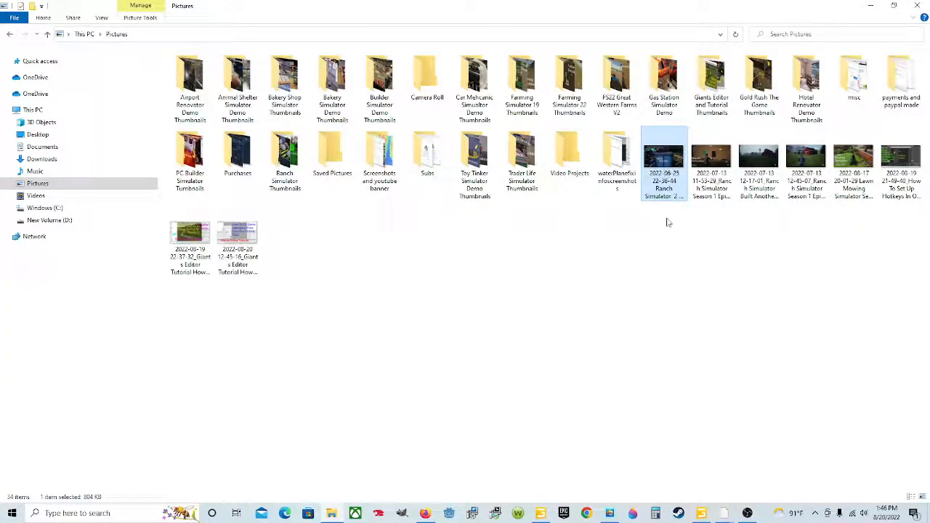
{"action": "right_click", "coordinate": [659, 174]}
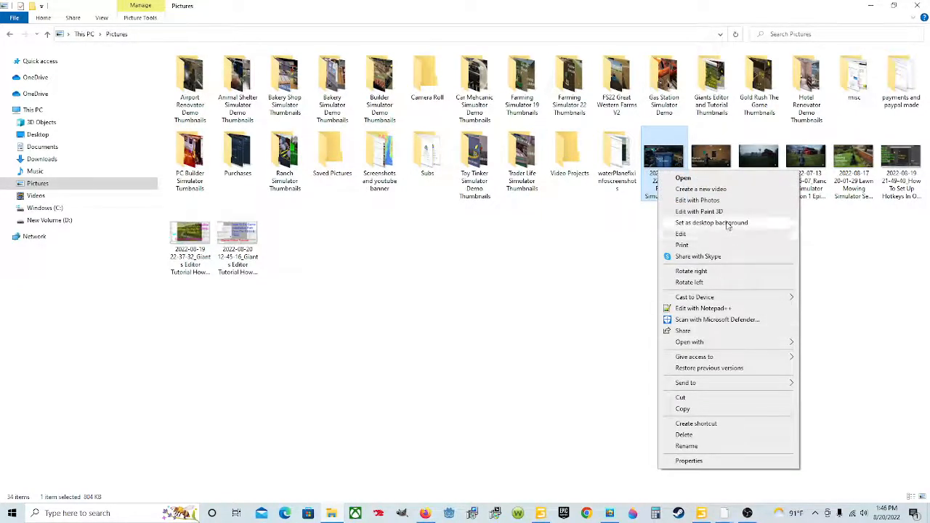
{"action": "left_click", "coordinate": [683, 178]}
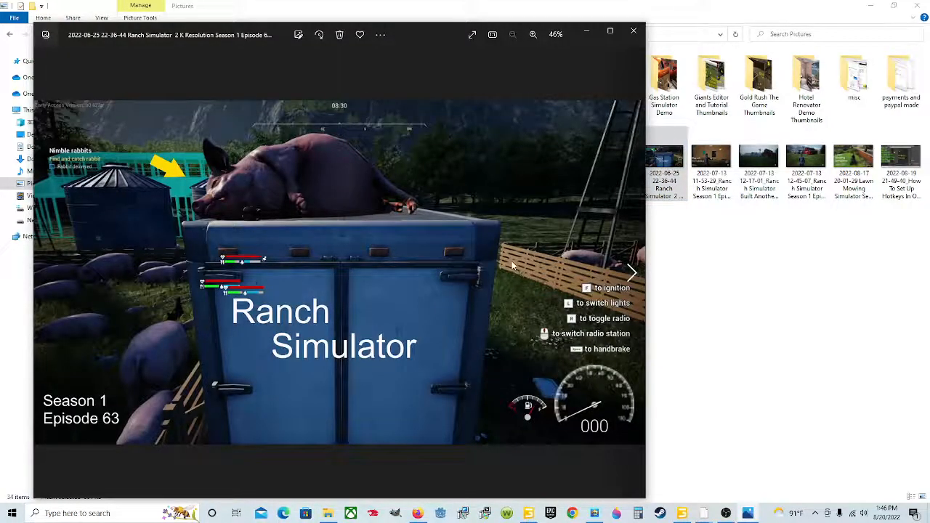
{"action": "left_click", "coordinate": [633, 30]}
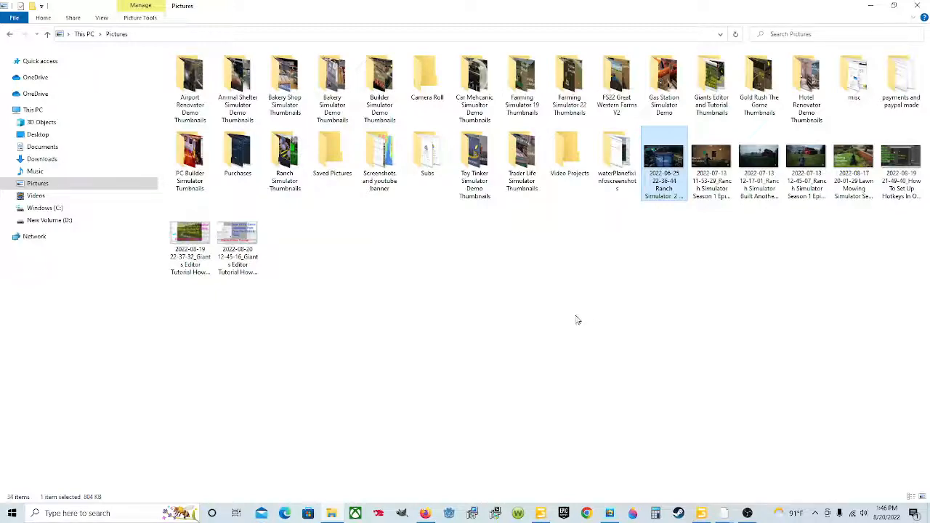